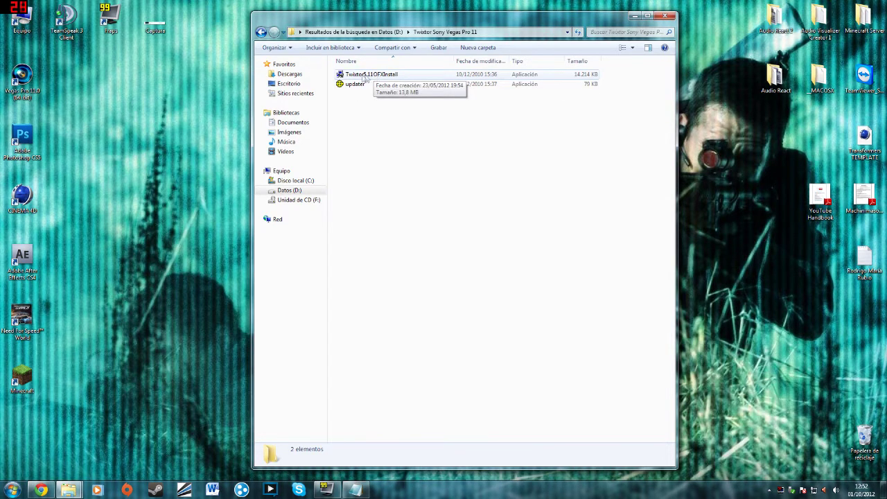
# Launch the Twixtor5.11OFXInstall setup and advance through its introductory pages to the destination choice
pyautogui.doubleClick(366, 77)
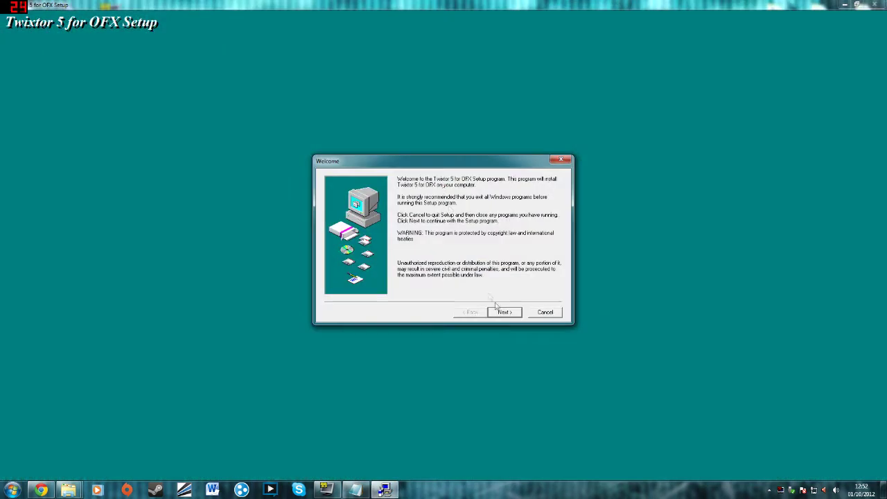
pyautogui.click(505, 312)
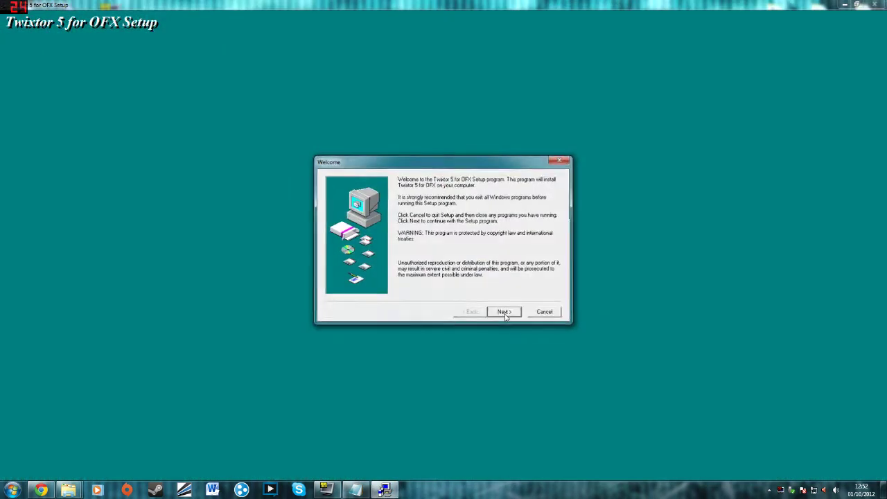
pyautogui.click(505, 312)
pyautogui.click(504, 312)
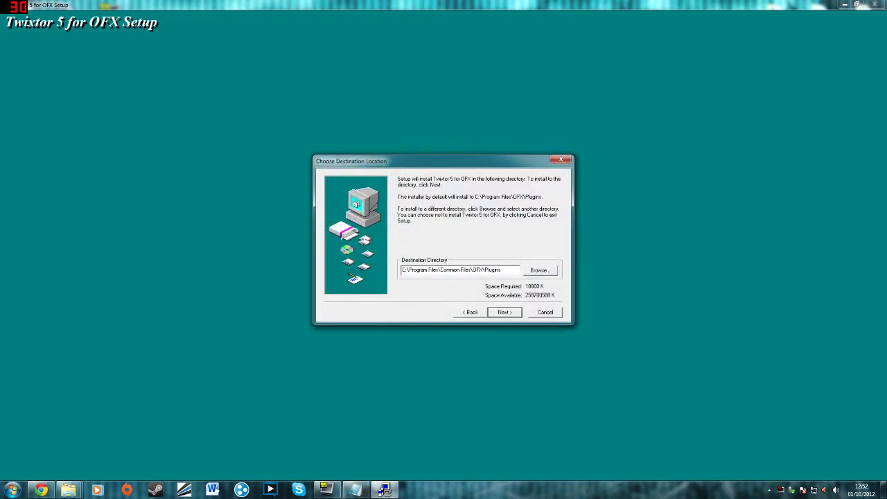
# Browse for a different install destination and open the folder C:\Program Files\Sony\Vegas Pro 11.0
pyautogui.moveTo(502, 269); pyautogui.dragTo(428, 269)
pyautogui.click(542, 270)
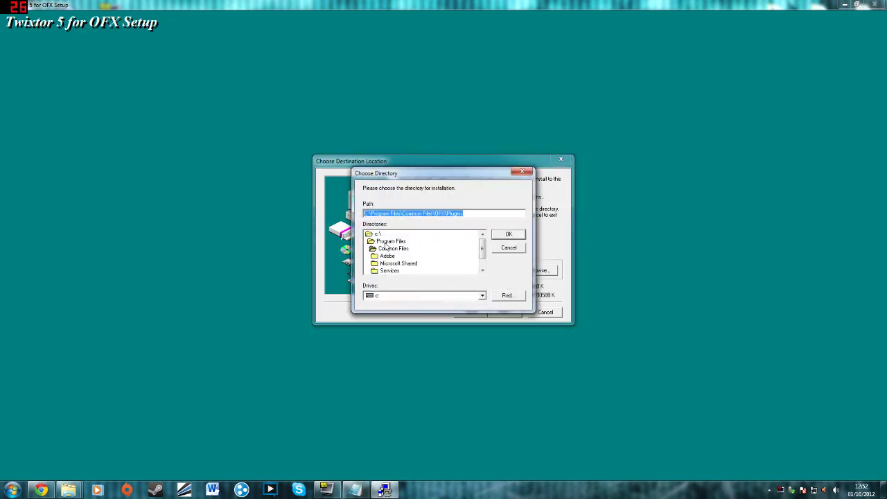
pyautogui.click(390, 241)
pyautogui.scroll(-1, 416, 247)
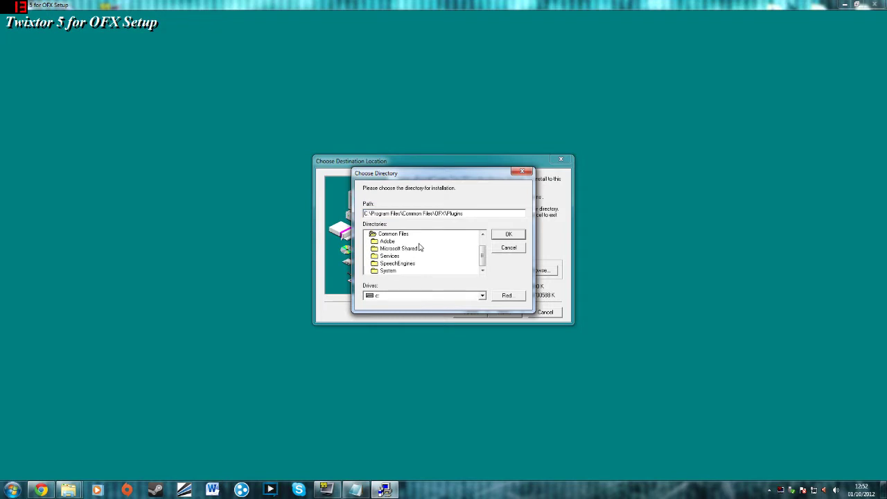
pyautogui.scroll(1, 419, 248)
pyautogui.click(390, 235)
pyautogui.doubleClick(389, 242)
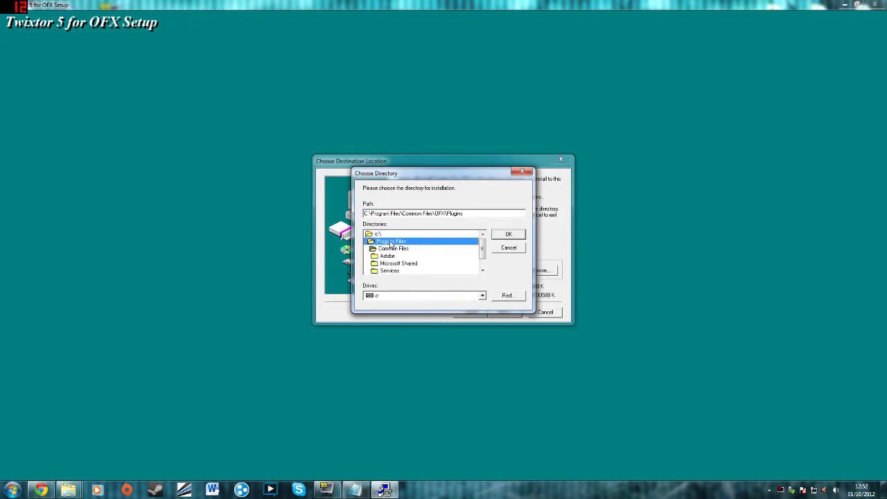
pyautogui.scroll(-5, 424, 249)
pyautogui.doubleClick(398, 253)
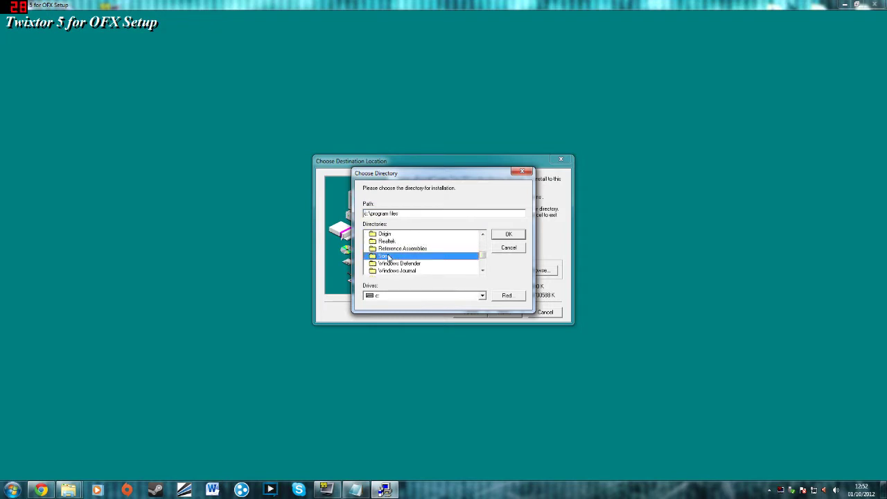
pyautogui.doubleClick(397, 256)
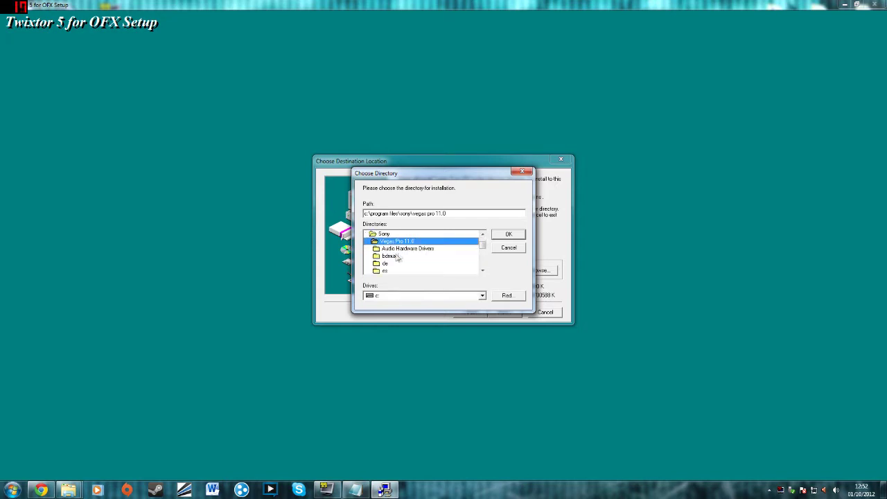
# Choose the OFX Video Plug-Ins subfolder as the install destination and continue the setup
pyautogui.scroll(-1, 400, 257)
pyautogui.scroll(-3, 418, 245)
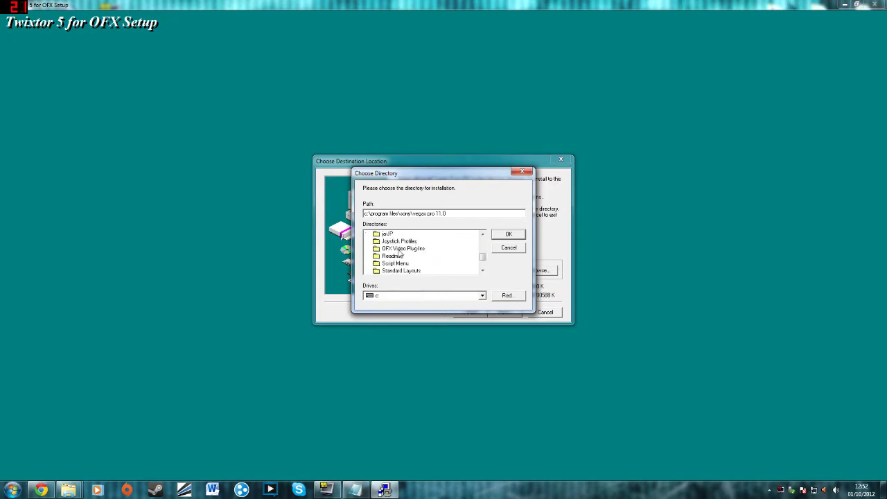
pyautogui.doubleClick(404, 248)
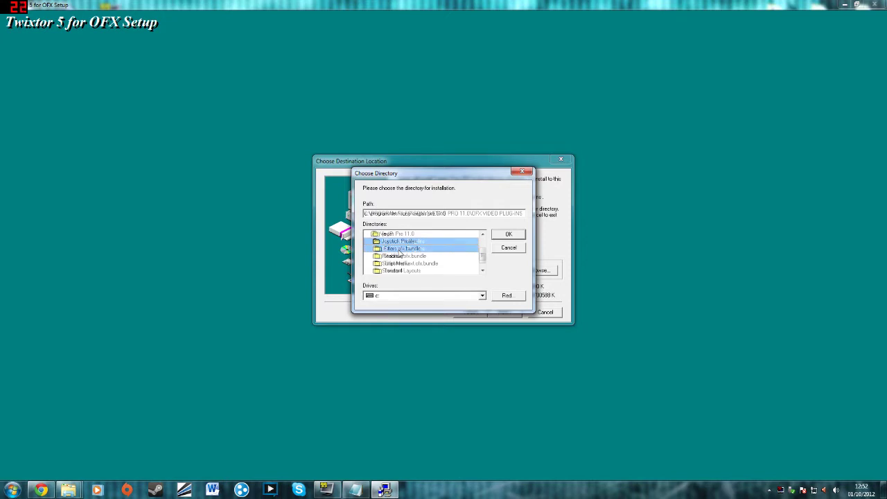
pyautogui.click(501, 234)
pyautogui.click(505, 312)
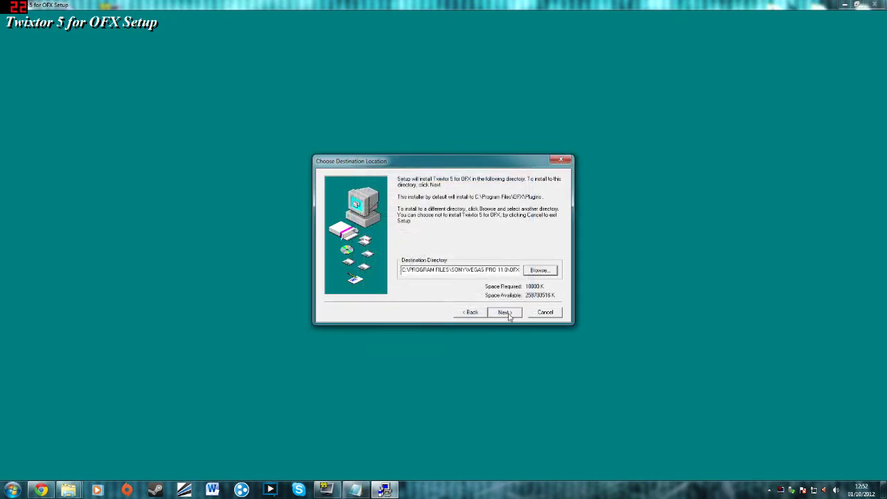
pyautogui.click(505, 312)
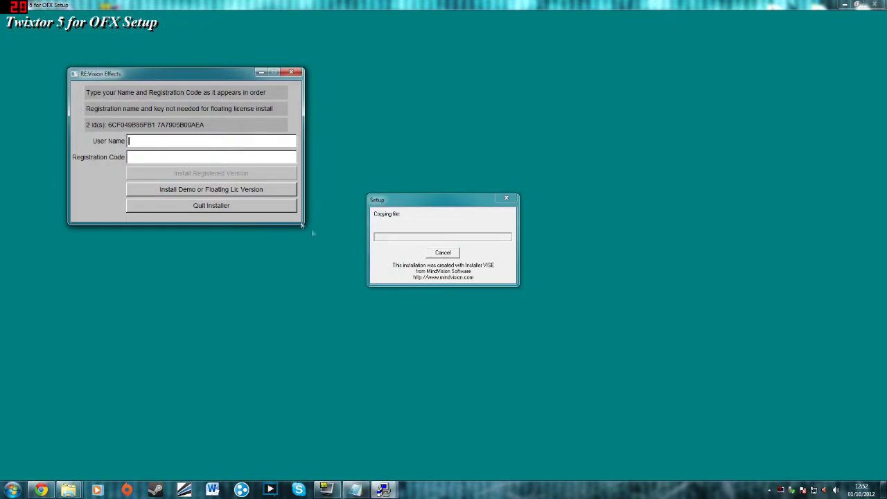
# Install the demo or floating license version with the suggested PDF documentation directory, then close the setup and the compatibility assistant
pyautogui.click(190, 191)
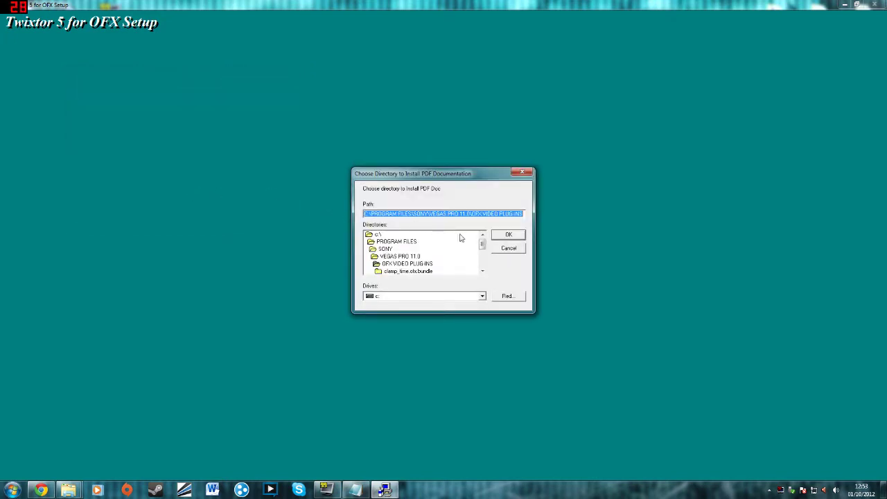
pyautogui.click(509, 237)
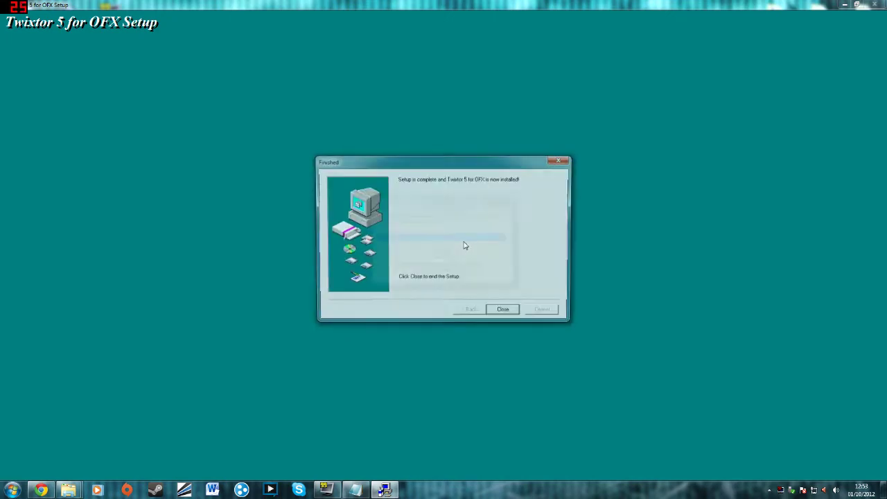
pyautogui.click(503, 313)
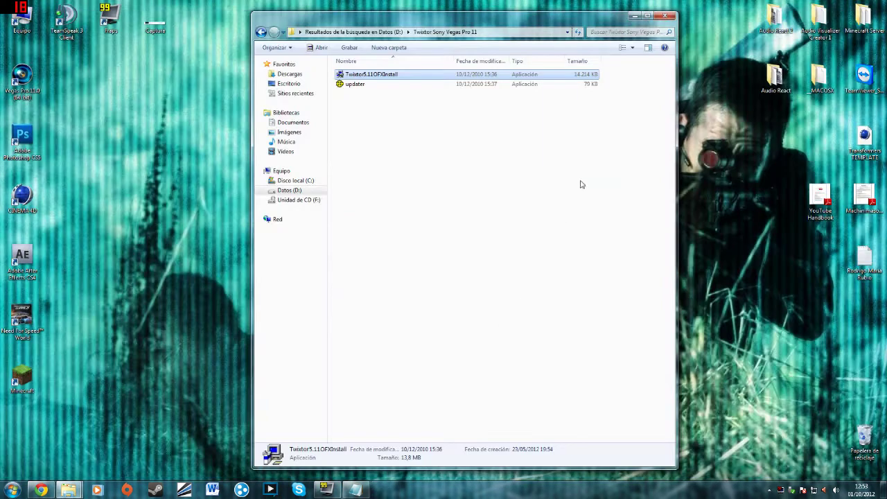
pyautogui.click(447, 162)
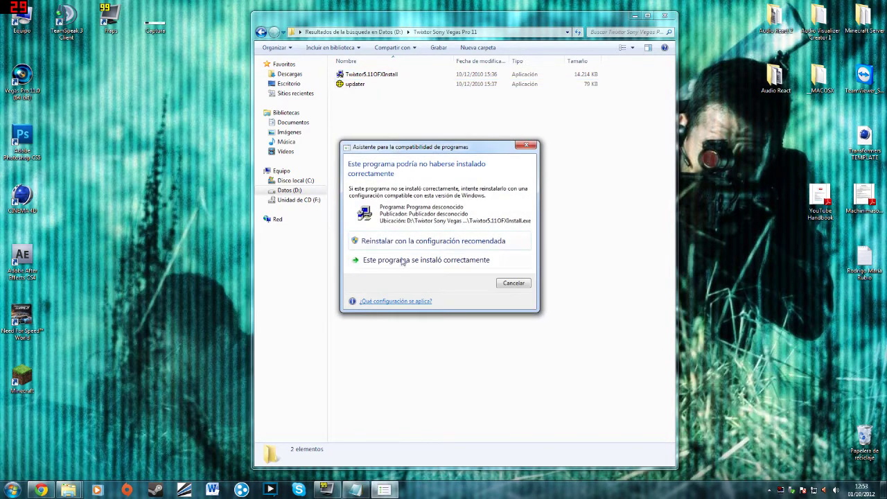
pyautogui.press('Return')
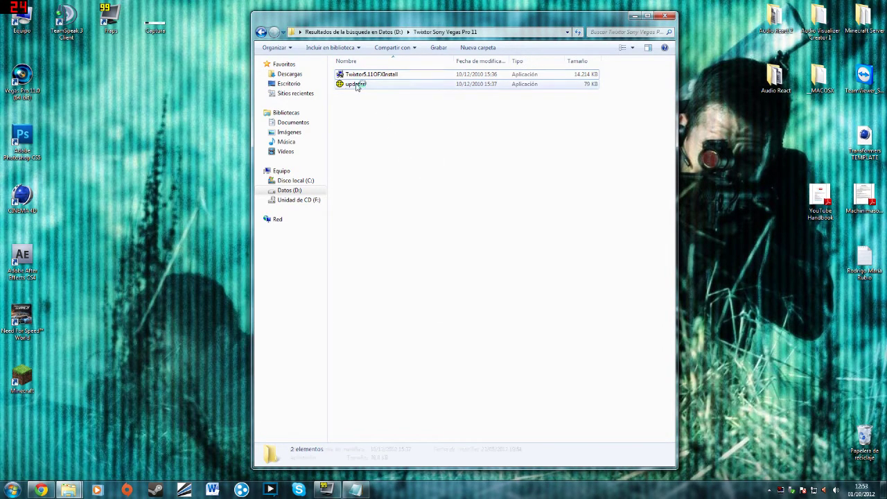
# Launch the updater program, advance to its update directory page and open the directory selection
pyautogui.doubleClick(358, 85)
pyautogui.click(471, 324)
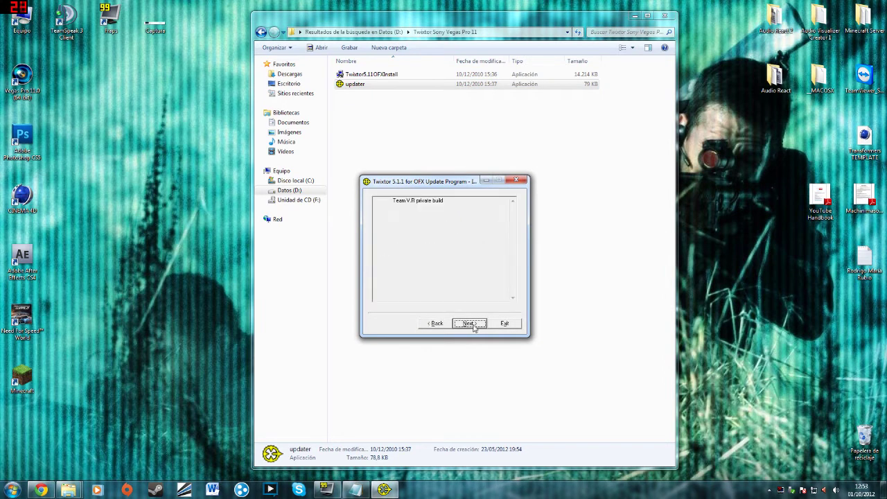
pyautogui.click(468, 324)
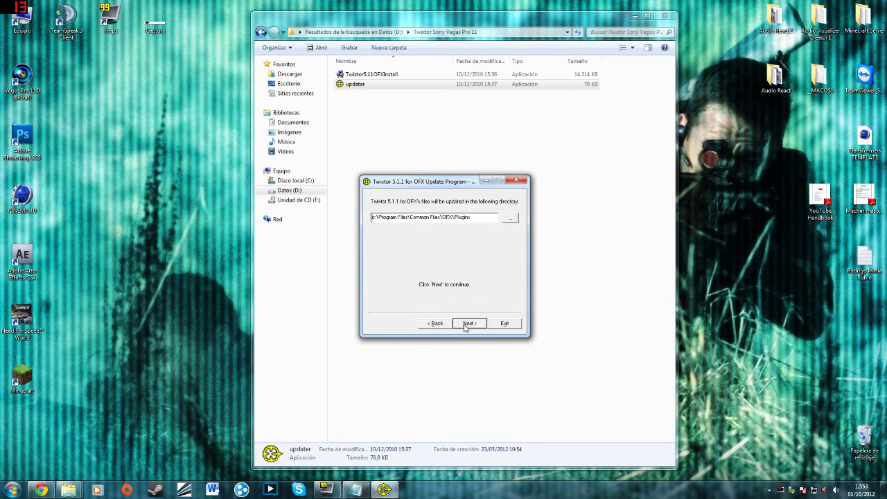
pyautogui.click(508, 219)
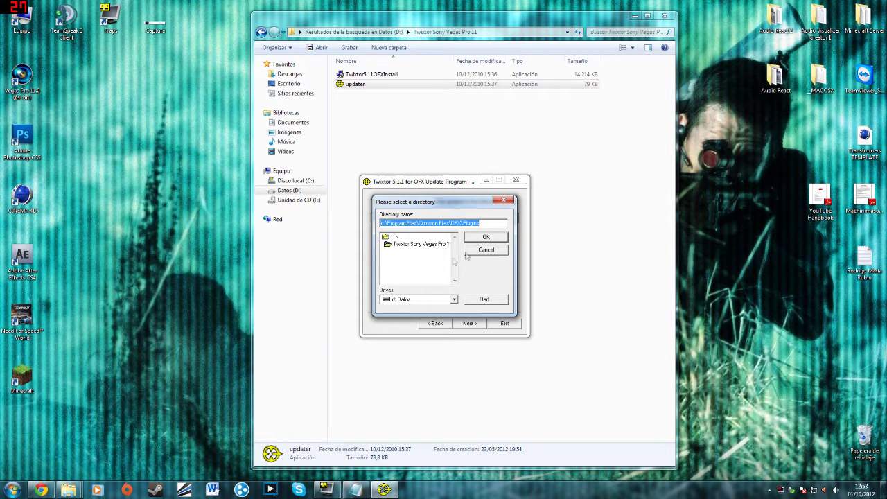
pyautogui.click(454, 300)
pyautogui.click(401, 309)
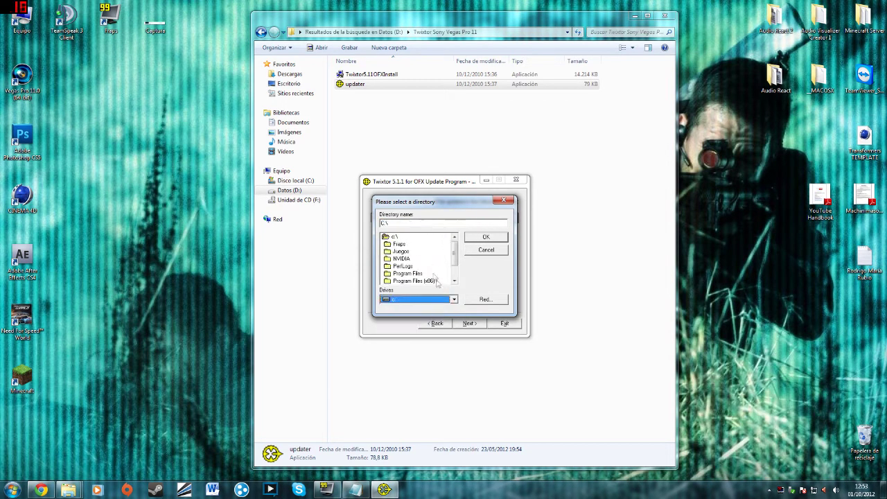
pyautogui.scroll(-2, 395, 245)
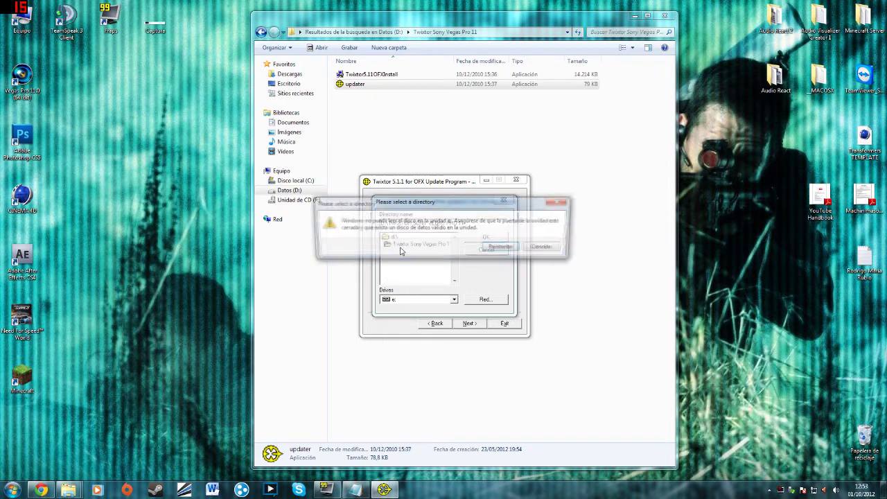
pyautogui.click(545, 249)
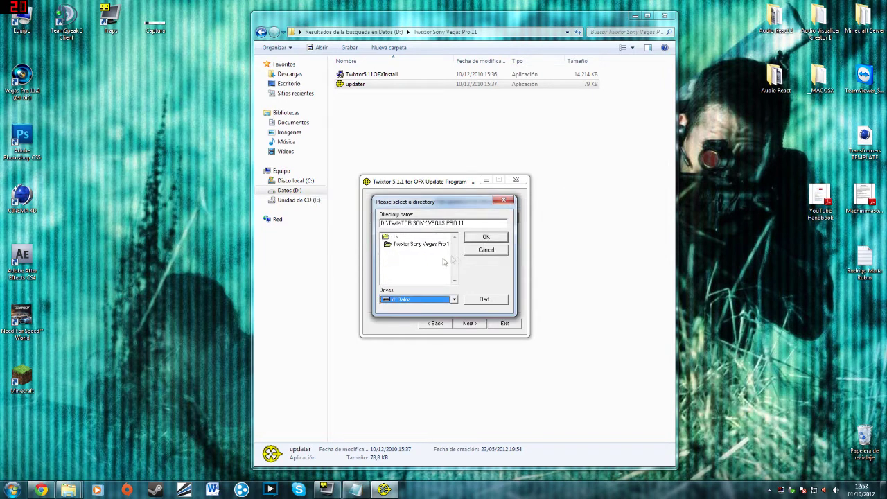
# Set the update directory to the OFX Video Plug-Ins folder in C:\Program Files\Sony\Vegas Pro 11.0
pyautogui.click(415, 299)
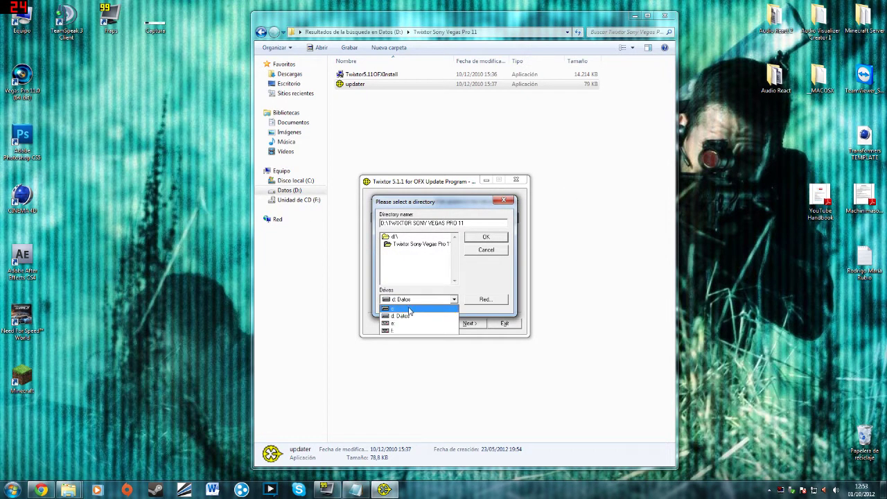
pyautogui.click(402, 309)
pyautogui.click(407, 263)
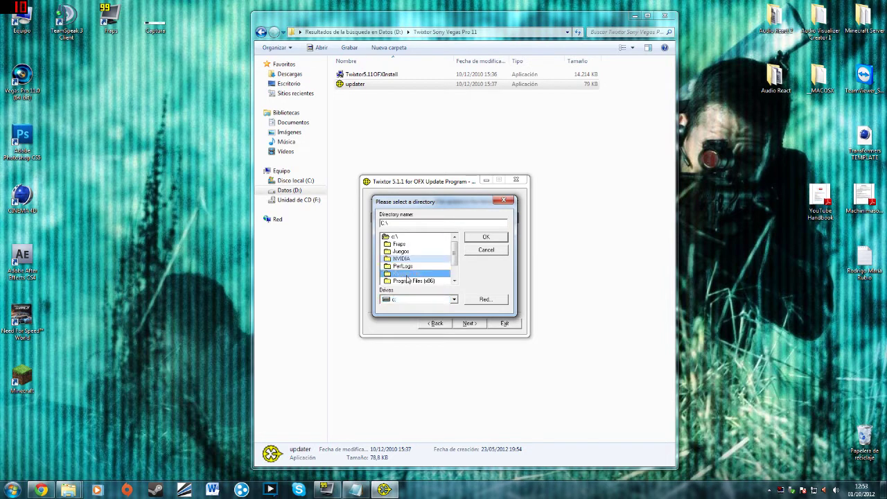
pyautogui.doubleClick(407, 273)
pyautogui.scroll(-4, 418, 269)
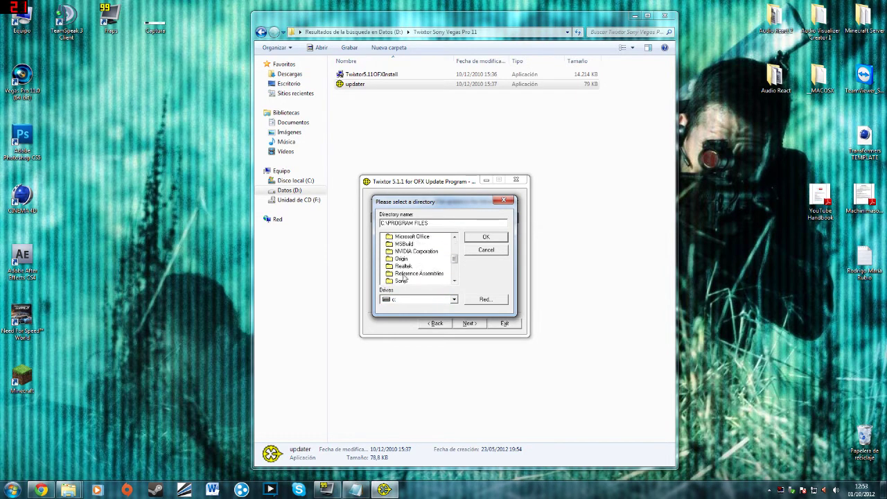
pyautogui.doubleClick(404, 281)
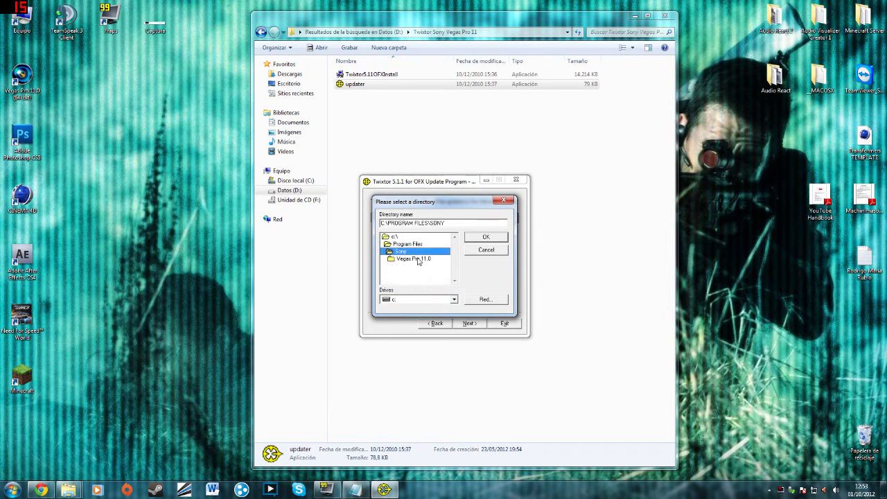
pyautogui.doubleClick(418, 259)
pyautogui.scroll(-2, 418, 263)
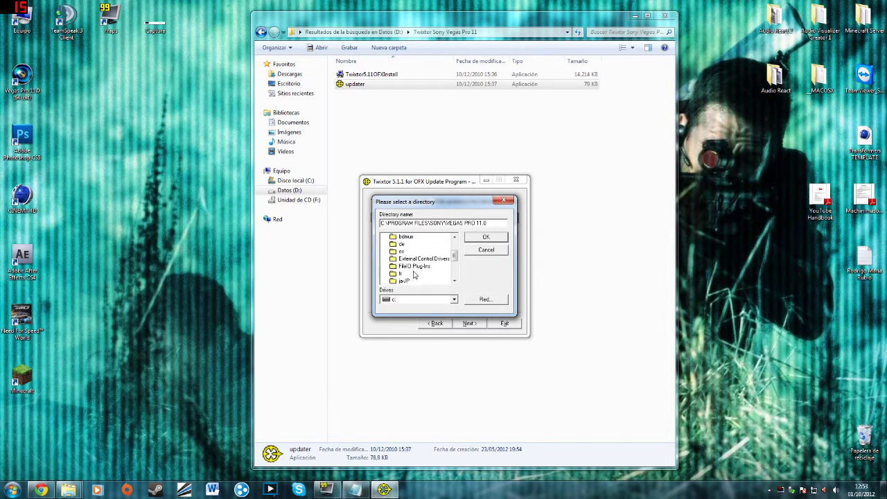
pyautogui.scroll(-2, 414, 275)
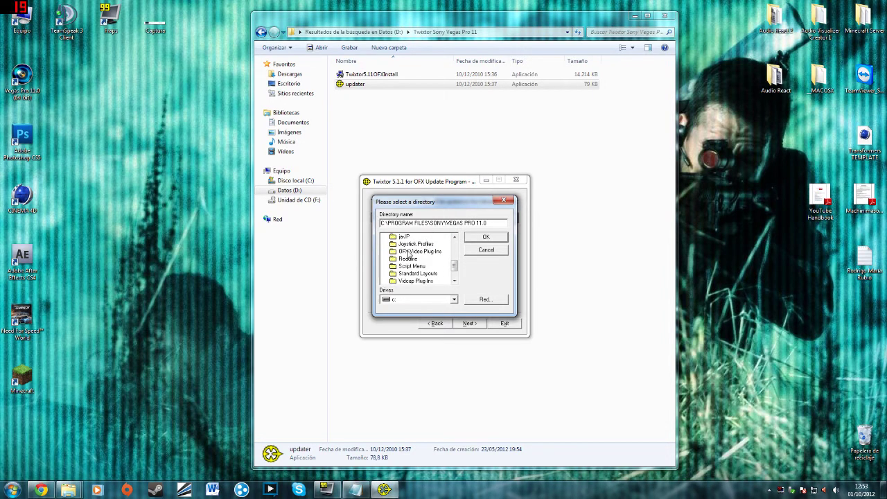
pyautogui.doubleClick(408, 251)
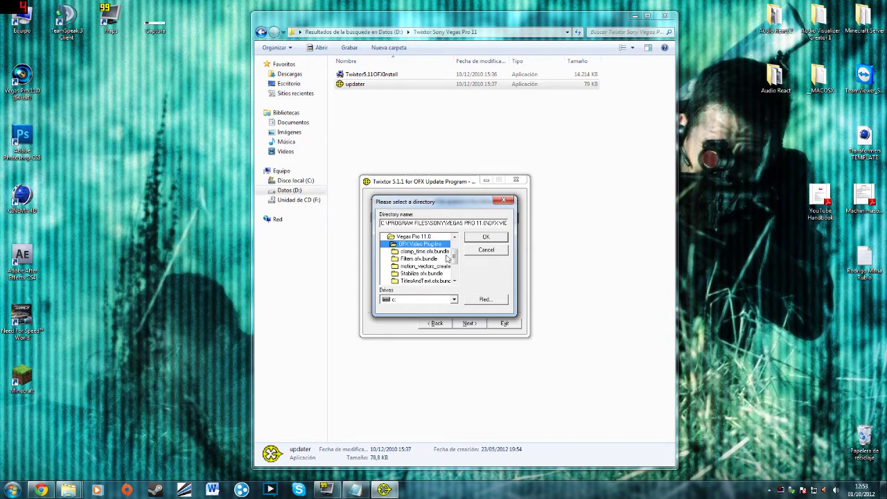
pyautogui.click(487, 238)
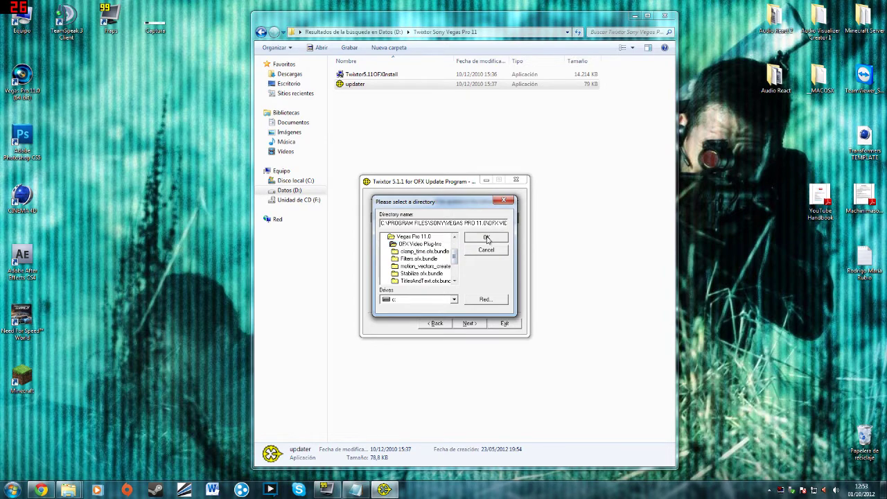
# Run the Twixtor 5.1.1 for OFX update on the chosen directory and exit the updater
pyautogui.click(468, 323)
pyautogui.click(469, 324)
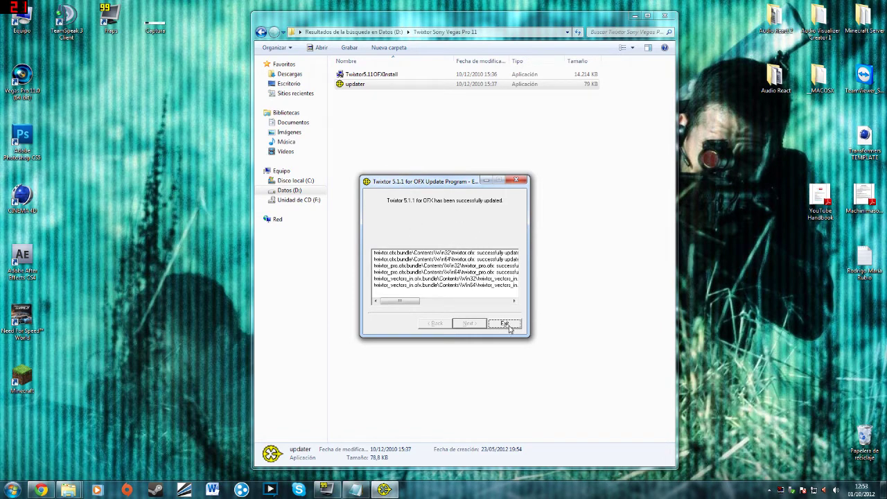
pyautogui.click(508, 326)
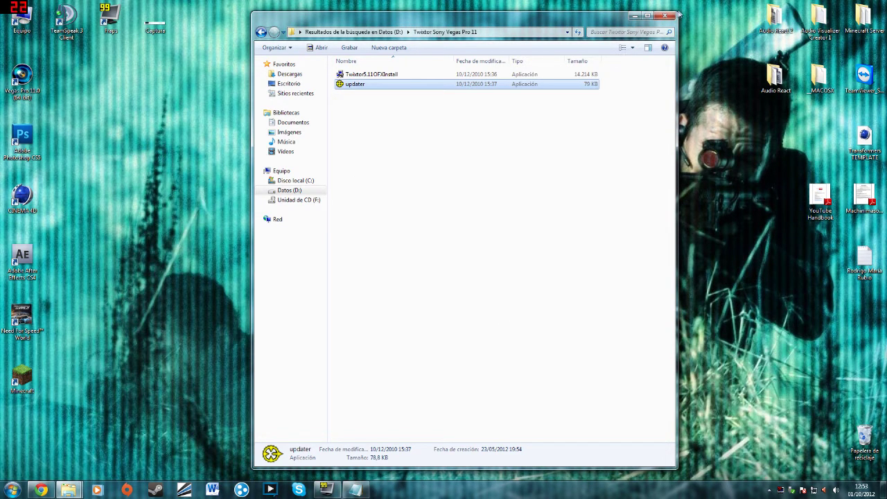
# Launch Vegas Pro 11.0 and create a new project with the HD 1080-60i (1920x1080; 29,970 fps) template
pyautogui.doubleClick(22, 78)
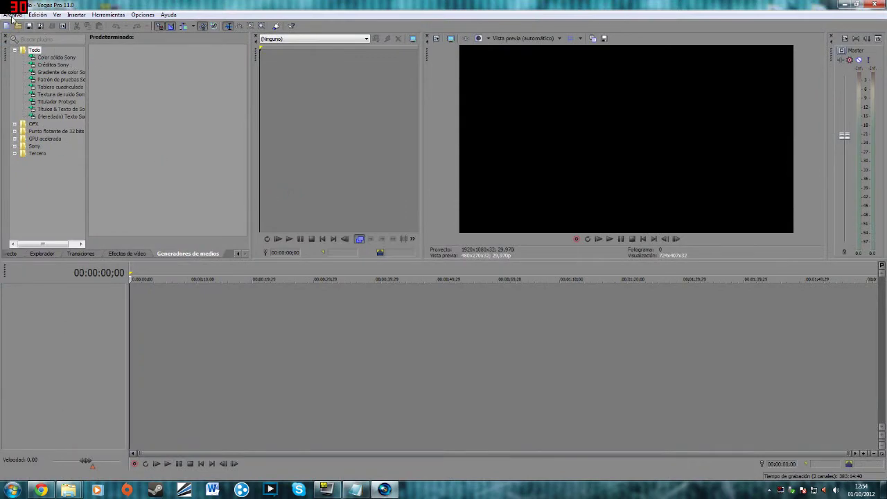
pyautogui.click(12, 14)
pyautogui.click(28, 25)
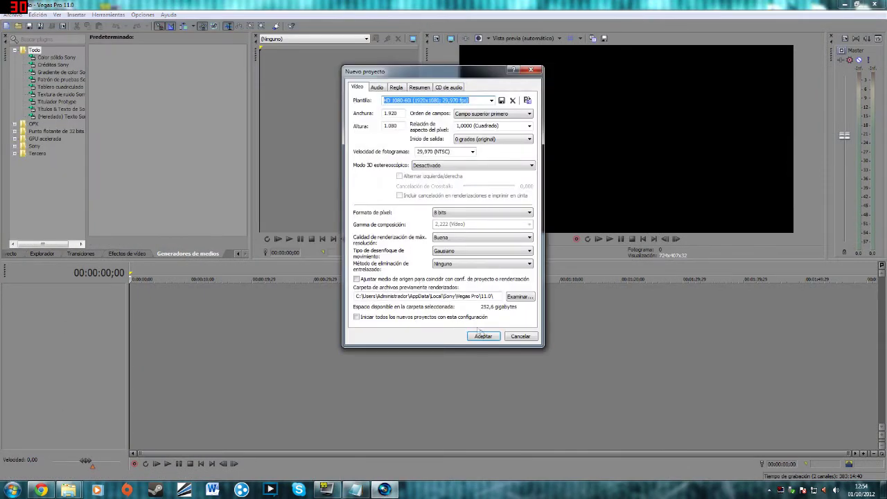
pyautogui.click(480, 335)
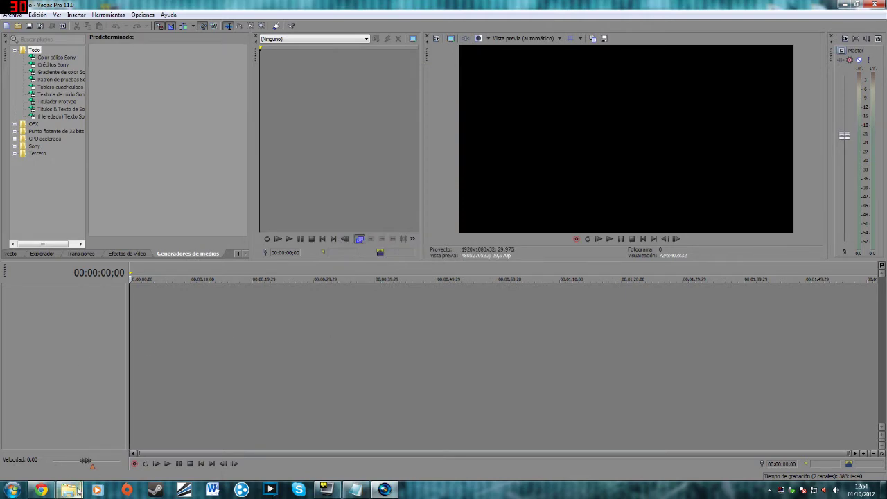
pyautogui.moveTo(78, 490)
pyautogui.click(179, 408)
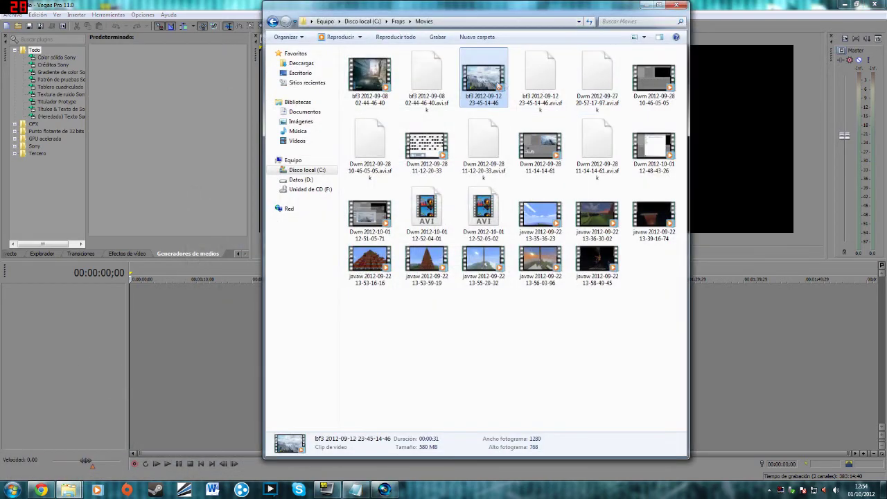
pyautogui.moveTo(498, 85); pyautogui.dragTo(130, 315)
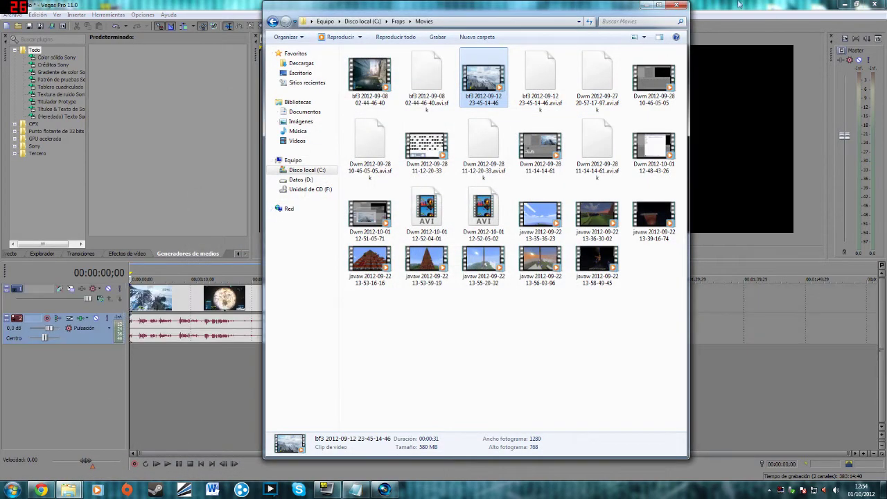
pyautogui.click(644, 5)
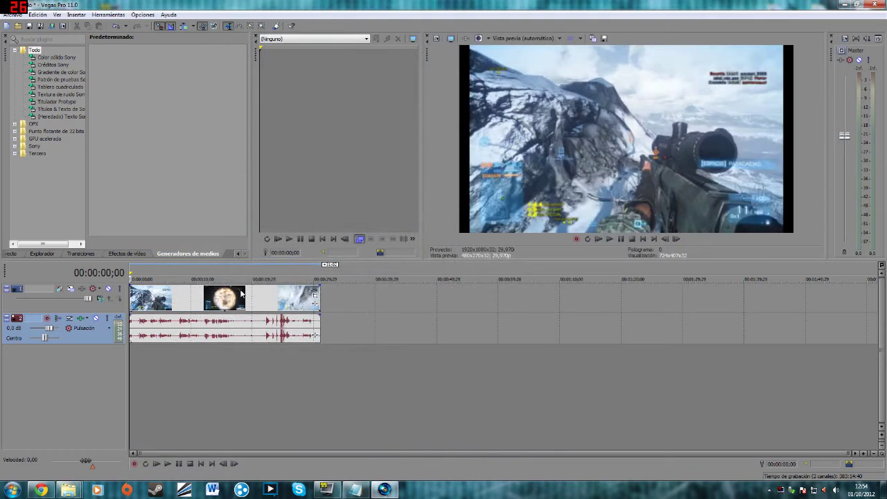
# Disable resampling (Deshabilitar re-muestreo) for the video event and turn off Mantener relación de aspecto
pyautogui.click(228, 303)
pyautogui.rightClick(229, 299)
pyautogui.click(243, 293)
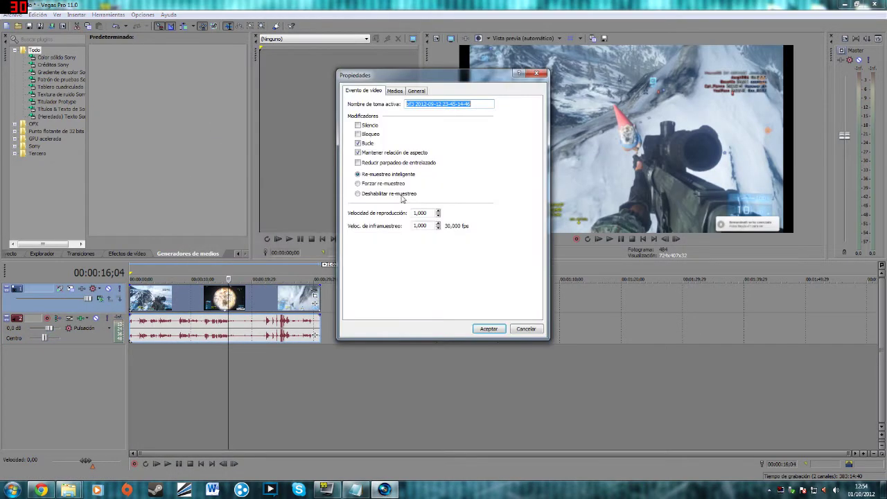
pyautogui.click(402, 195)
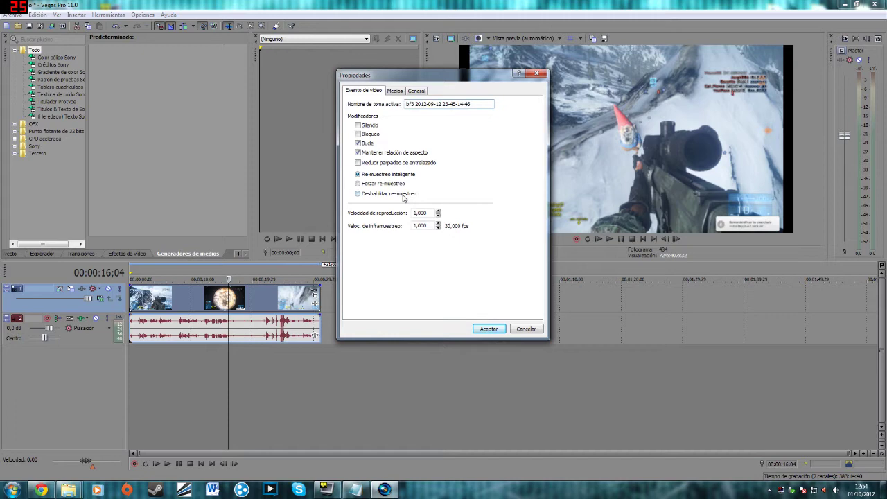
pyautogui.click(489, 329)
pyautogui.rightClick(178, 289)
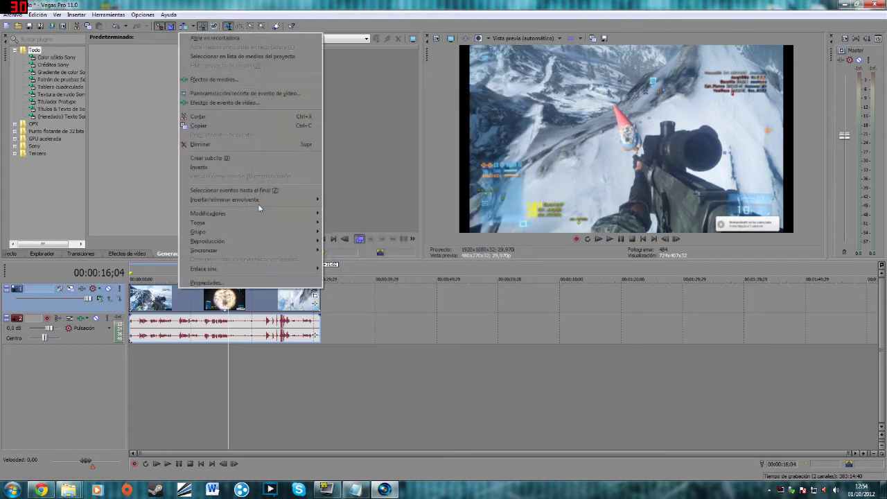
pyautogui.moveTo(300, 212)
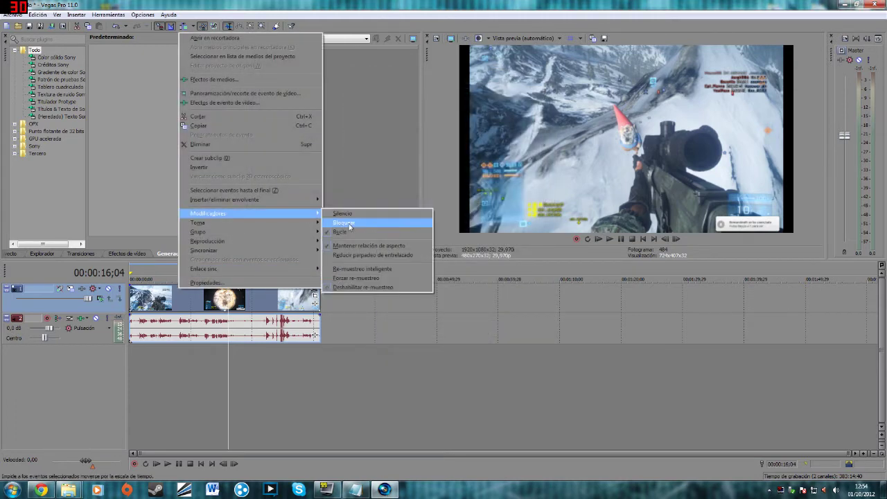
pyautogui.click(353, 244)
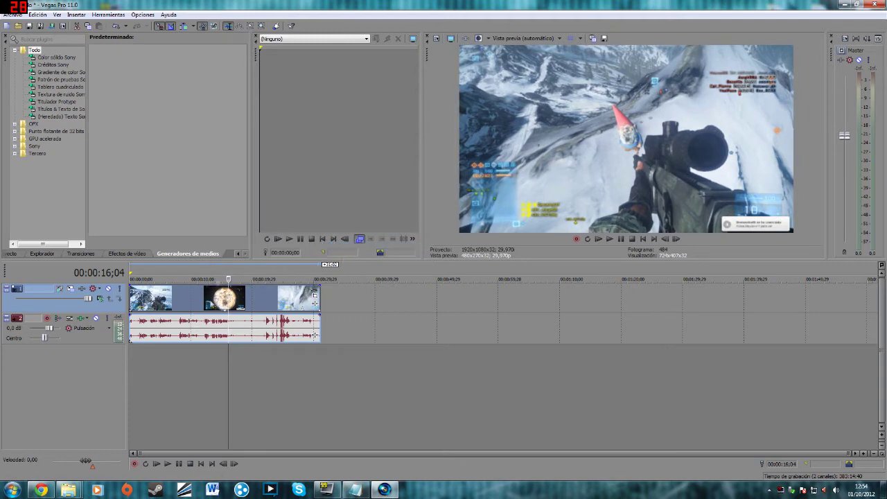
# Split the clip at 00:00:08;18, where the slow-motion section begins
pyautogui.click(196, 301)
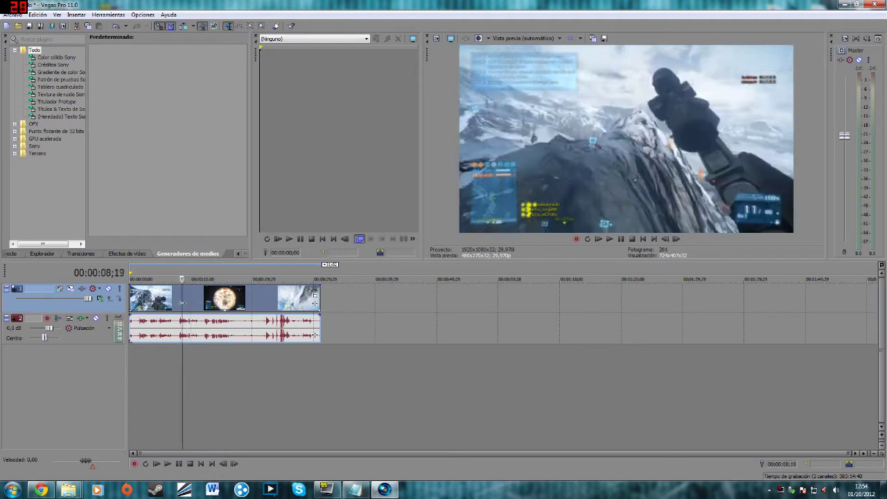
pyautogui.click(175, 299)
pyautogui.moveTo(175, 305)
pyautogui.mouseDown()
pyautogui.moveTo(158, 309)
pyautogui.moveTo(182, 305)
pyautogui.mouseUp()
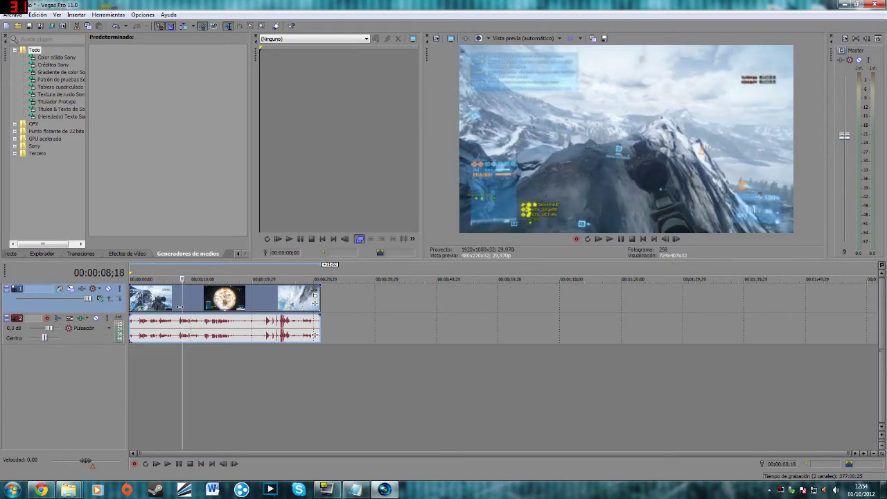
pyautogui.press('s')
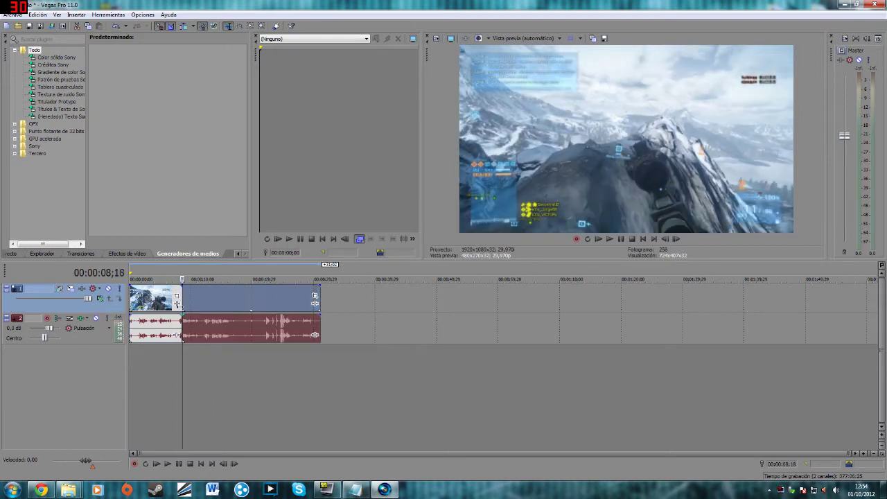
# Find the end of the slow-motion moment frame by frame and split the clip at 00:00:09;06
pyautogui.press('Right')
pyautogui.press('Right')
pyautogui.press('Right')
pyautogui.press('Right')
pyautogui.press('Right')
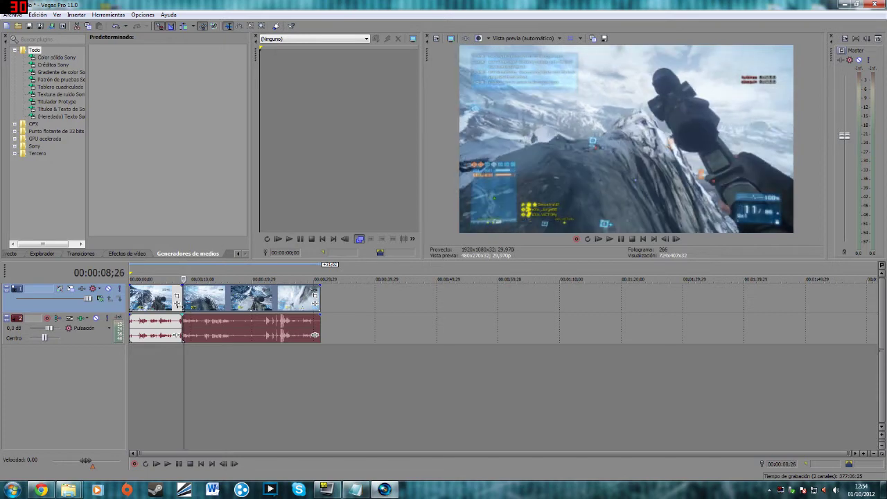
pyautogui.press('Right')
pyautogui.press('Right')
pyautogui.press('Right')
pyautogui.press('Right')
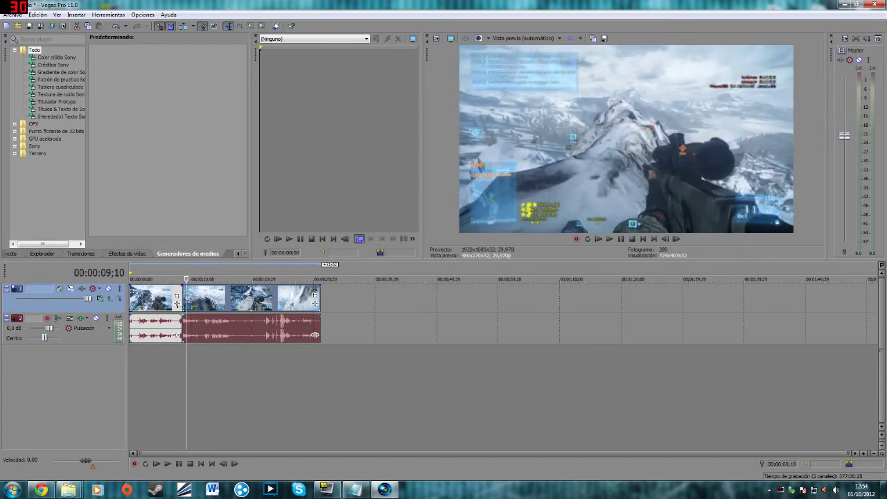
pyautogui.press('Left')
pyautogui.press('Left')
pyautogui.press('Left')
pyautogui.press('Left')
pyautogui.hotkey('alt', 'Left')
pyautogui.hotkey('alt', 'Left')
pyautogui.hotkey('alt', 'Left')
pyautogui.hotkey('alt', 'Left')
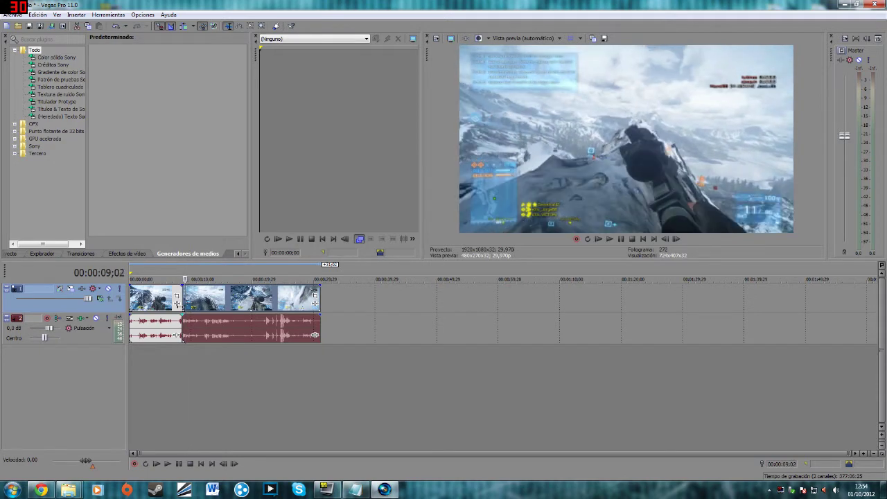
pyautogui.hotkey('alt', 'Right')
pyautogui.hotkey('alt', 'Right')
pyautogui.hotkey('alt', 'Right')
pyautogui.hotkey('alt', 'Right')
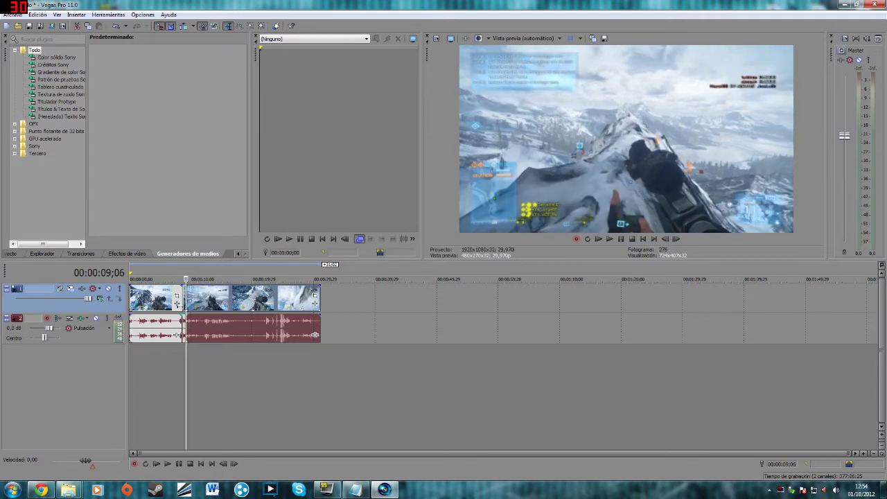
# Move the last part of the clip along the timeline to leave a gap of about 24 seconds after the short section
pyautogui.scroll(2, 258, 327)
pyautogui.click(258, 327)
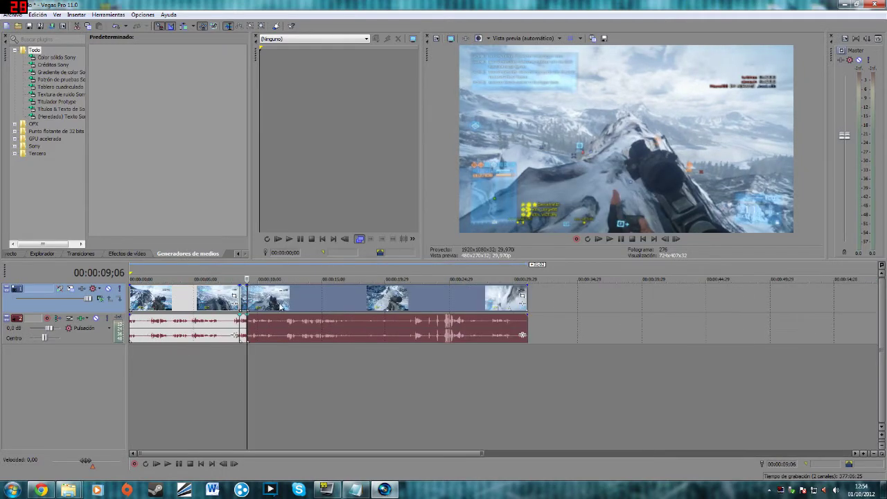
pyautogui.moveTo(280, 309); pyautogui.dragTo(591, 292)
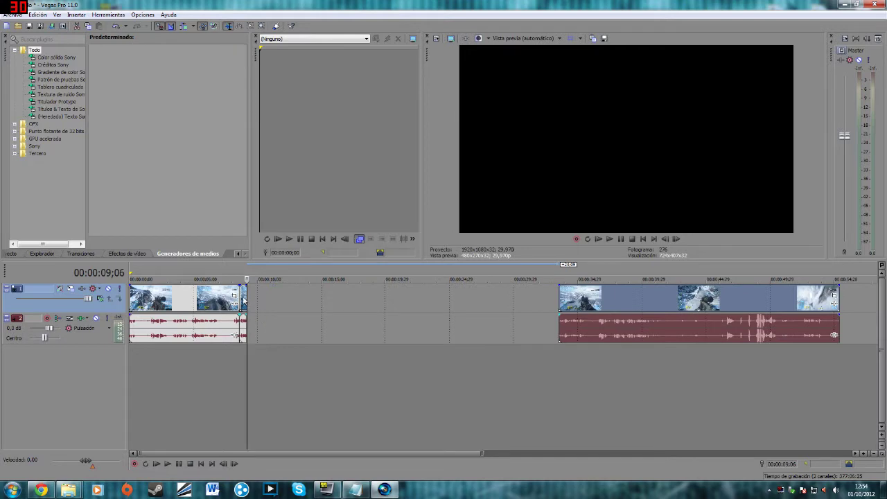
# Add the TwixtorPRO video effect to the short middle section
pyautogui.click(242, 308)
pyautogui.scroll(3, 242, 307)
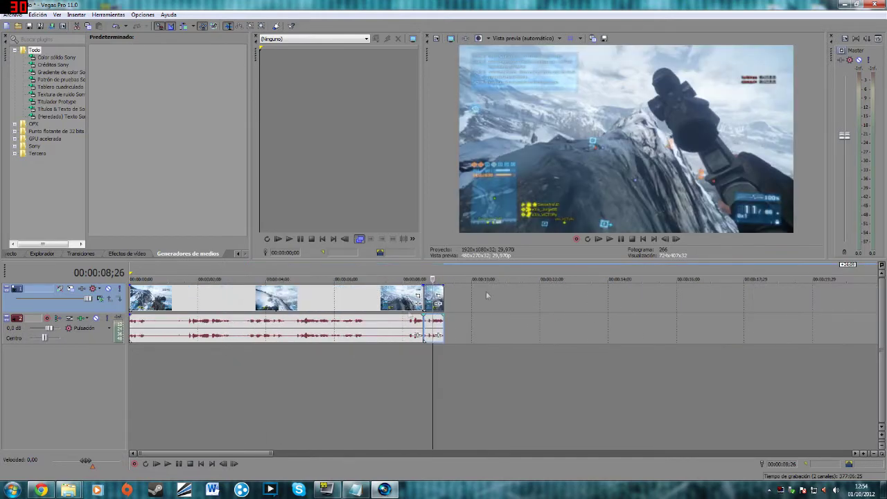
pyautogui.click(438, 303)
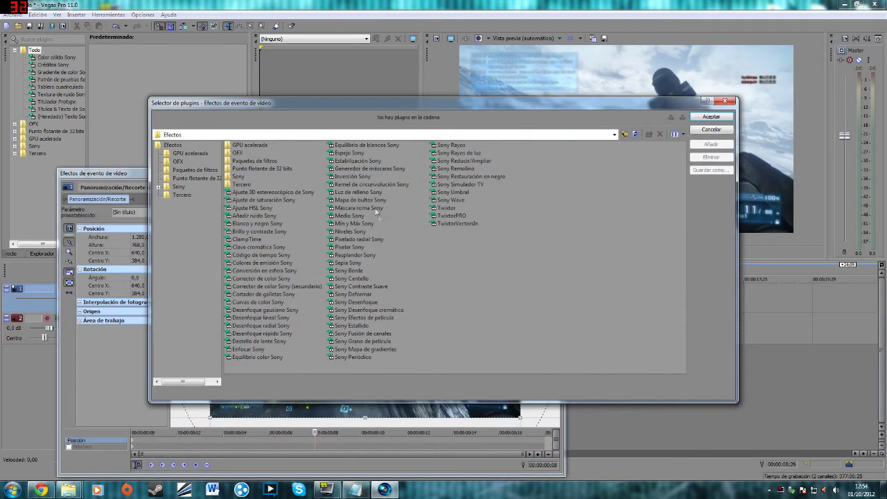
pyautogui.click(450, 215)
pyautogui.click(447, 208)
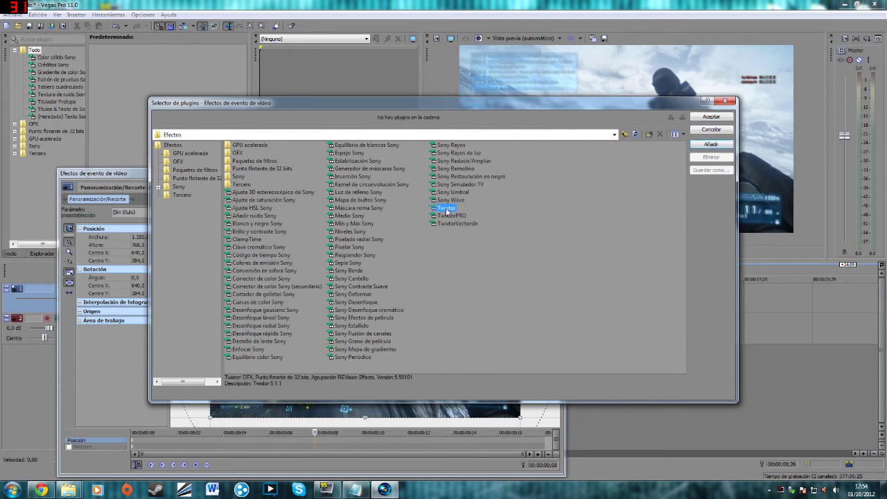
pyautogui.click(446, 215)
pyautogui.click(446, 208)
pyautogui.click(450, 216)
pyautogui.doubleClick(448, 217)
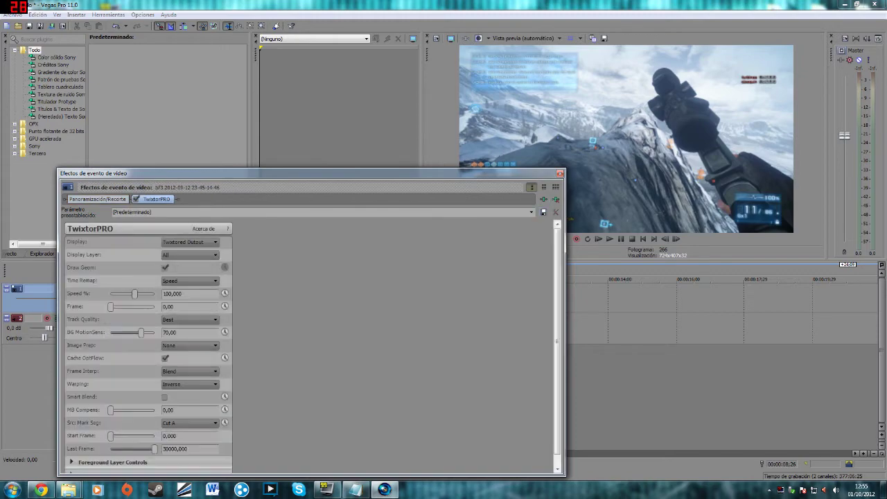
# Set TwixtorPRO's Speed % to 4 and BG MotionSens to 60, then close the effect window
pyautogui.moveTo(250, 177); pyautogui.dragTo(476, 120)
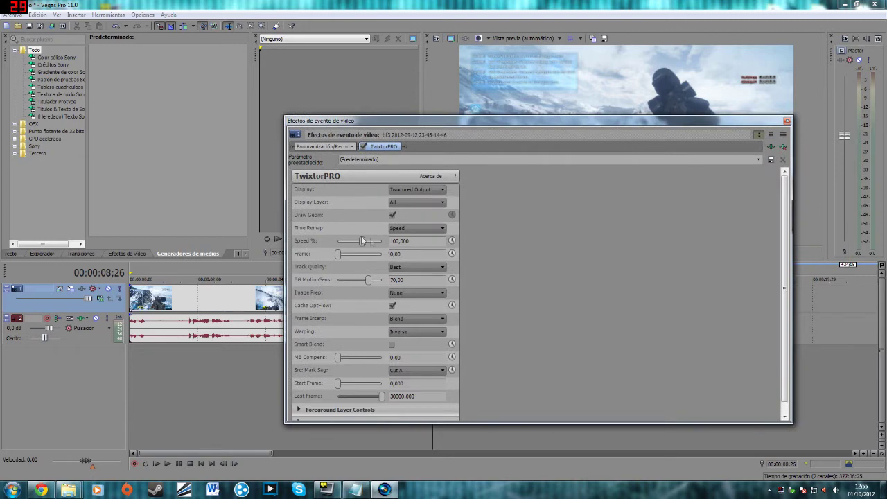
pyautogui.click(392, 241)
pyautogui.write('4')
pyautogui.press('Return')
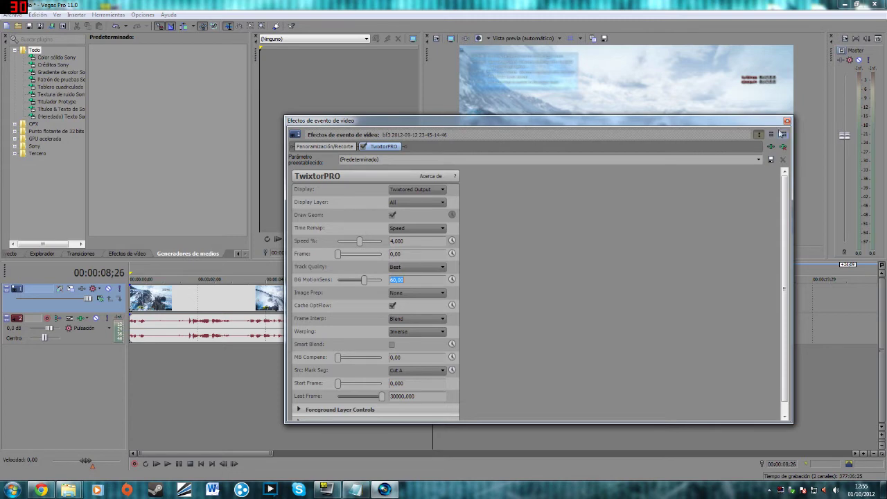
pyautogui.click(787, 121)
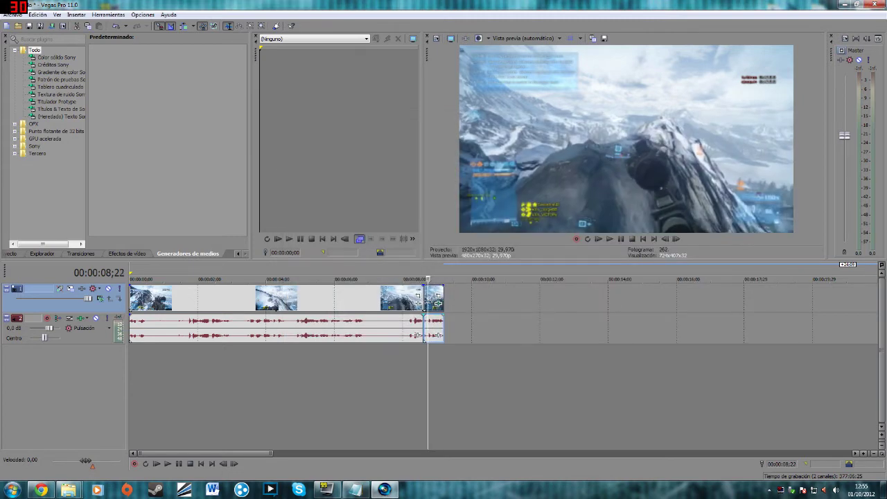
# Extend the end of the Twixtor section to about 00:00:30 and scrub through it
pyautogui.scroll(-4, 398, 321)
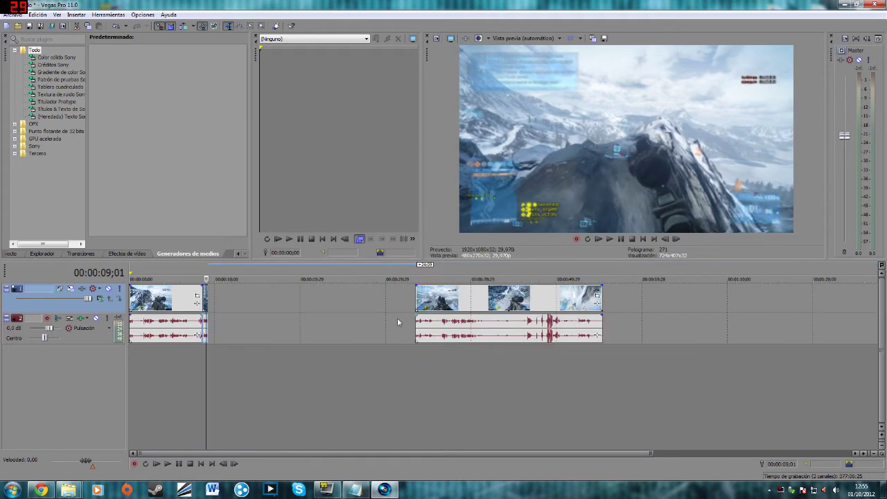
pyautogui.moveTo(207, 300); pyautogui.dragTo(386, 300)
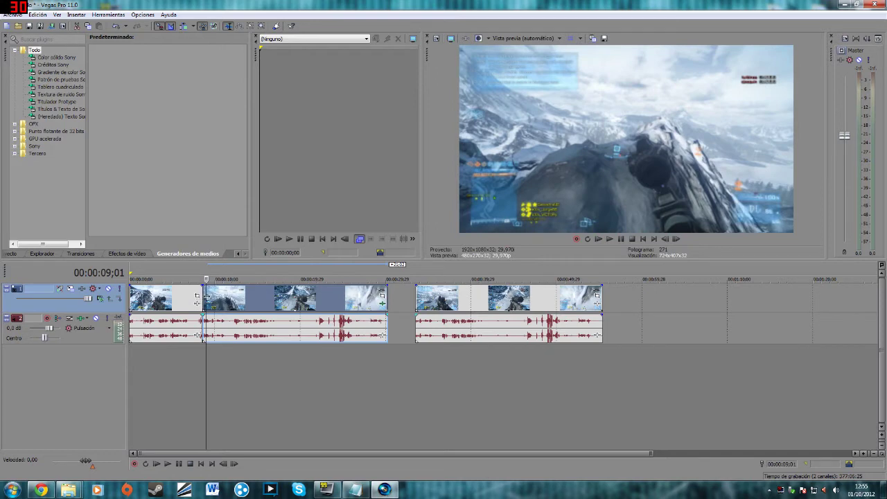
pyautogui.moveTo(206, 300); pyautogui.dragTo(301, 299)
# Play back part of the extended Twixtor section and delete its audio event while keeping the video
pyautogui.click(281, 335)
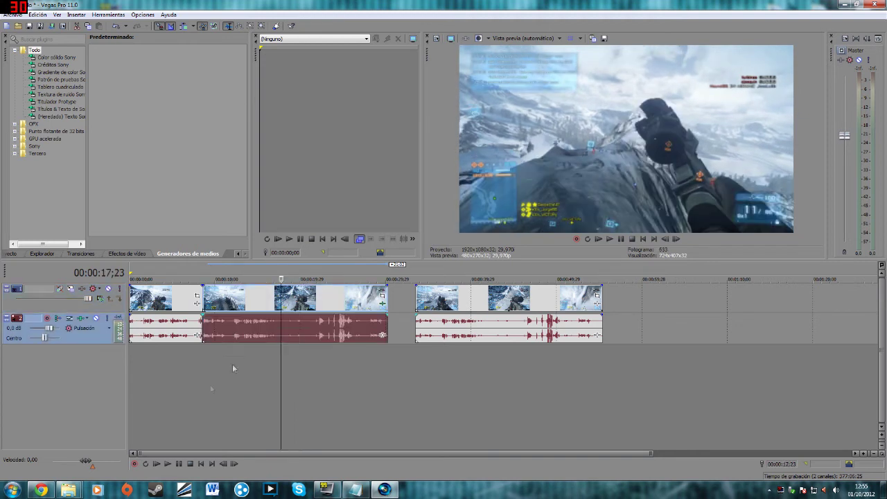
pyautogui.click(168, 464)
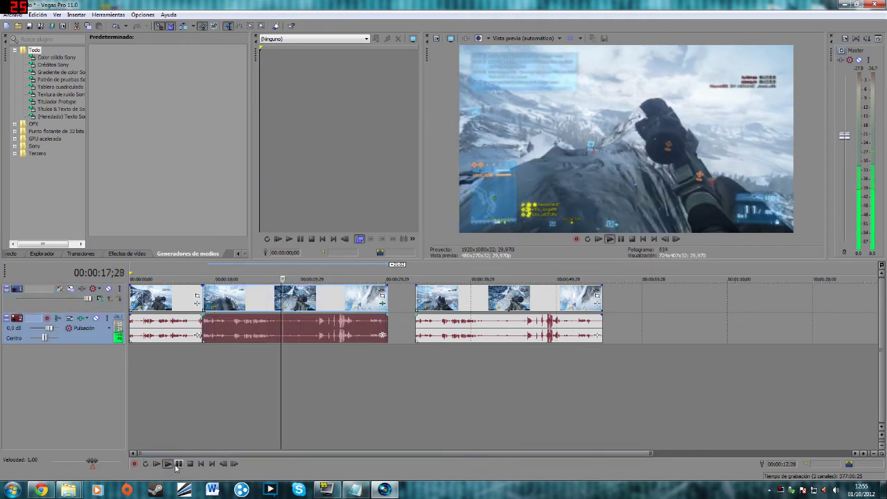
pyautogui.click(179, 464)
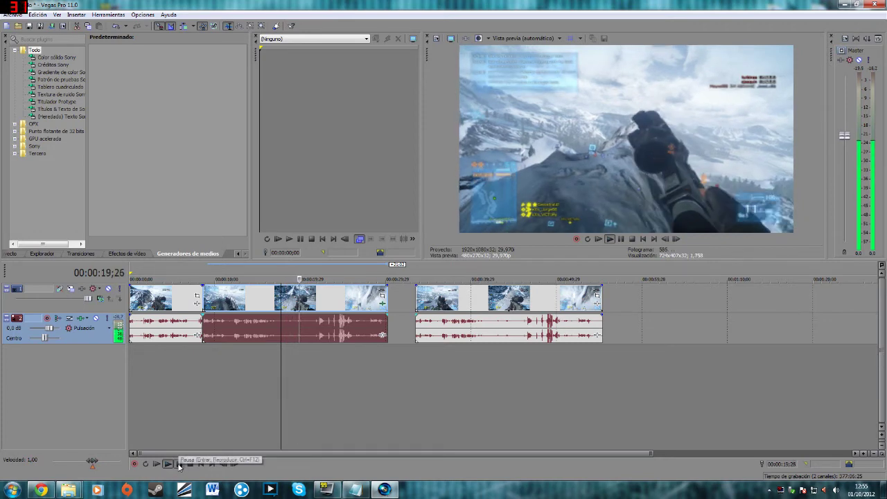
pyautogui.click(254, 337)
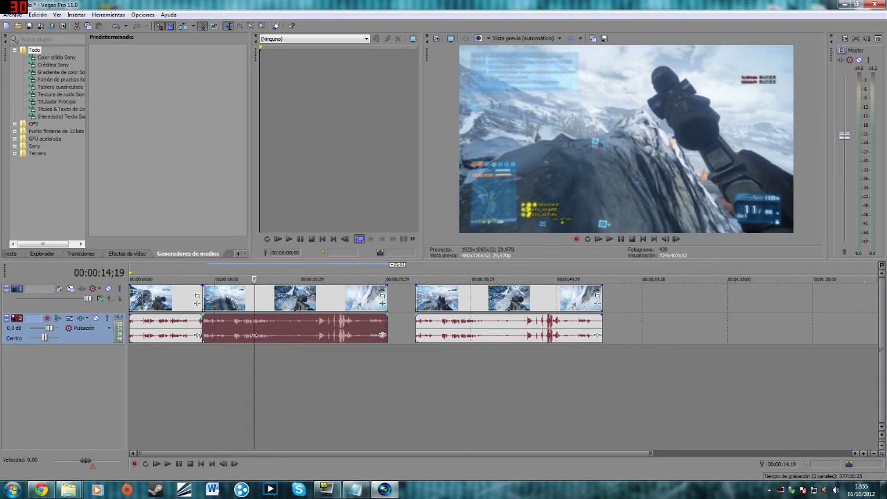
pyautogui.press('Delete')
# Scrub to the end of the slowed action and split the extended video event at 00:00:22;14
pyautogui.scroll(2, 254, 335)
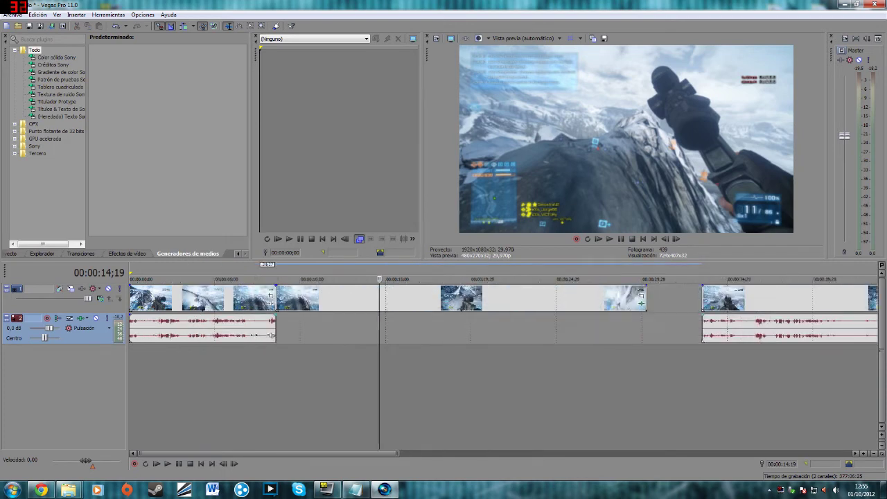
pyautogui.moveTo(379, 296); pyautogui.dragTo(512, 317)
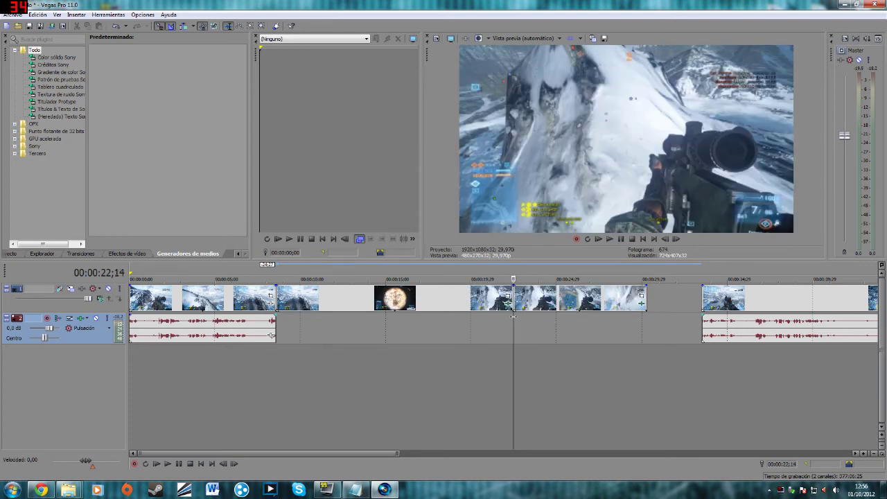
# Delete the leftover video after the split at 00:00:22;14 and move the following video and audio clip against the slowed section's end
pyautogui.click(525, 309)
pyautogui.press('Delete')
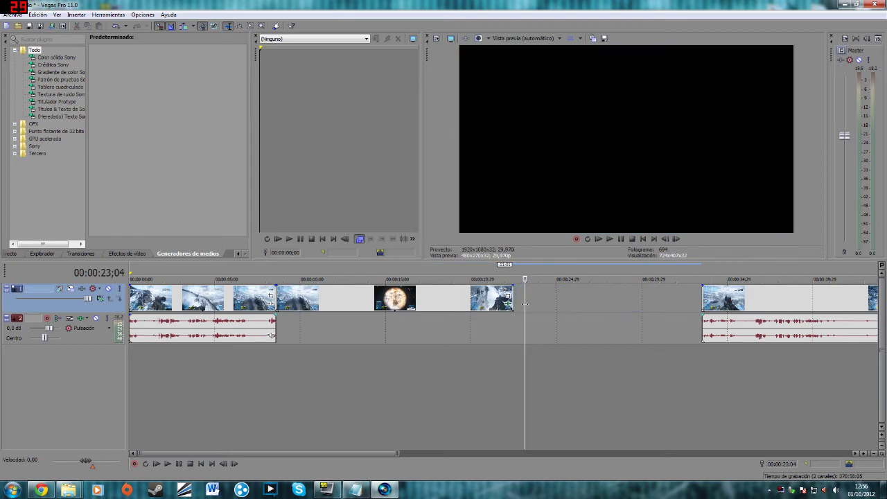
pyautogui.moveTo(525, 304)
pyautogui.mouseDown()
pyautogui.moveTo(498, 310)
pyautogui.moveTo(508, 307)
pyautogui.mouseUp()
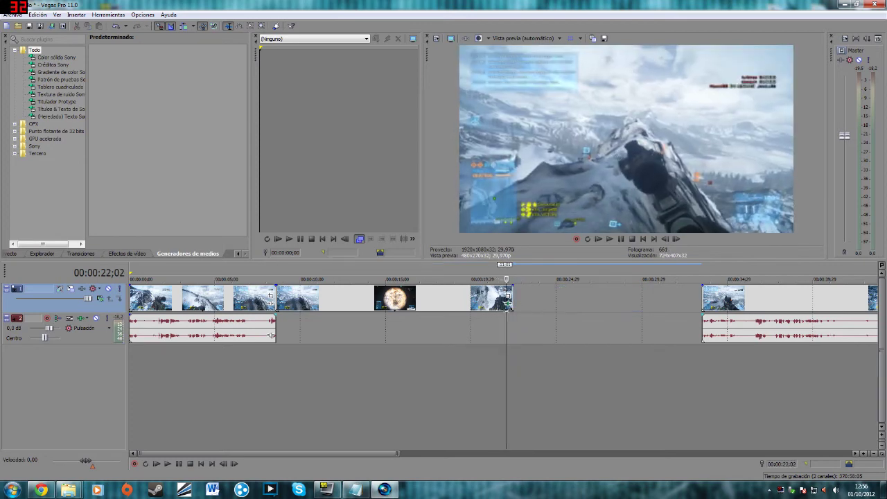
pyautogui.moveTo(709, 296); pyautogui.dragTo(526, 304)
# Examine the join between the slowed section and the following clip frame by frame around 00:00:22;14
pyautogui.scroll(3, 524, 304)
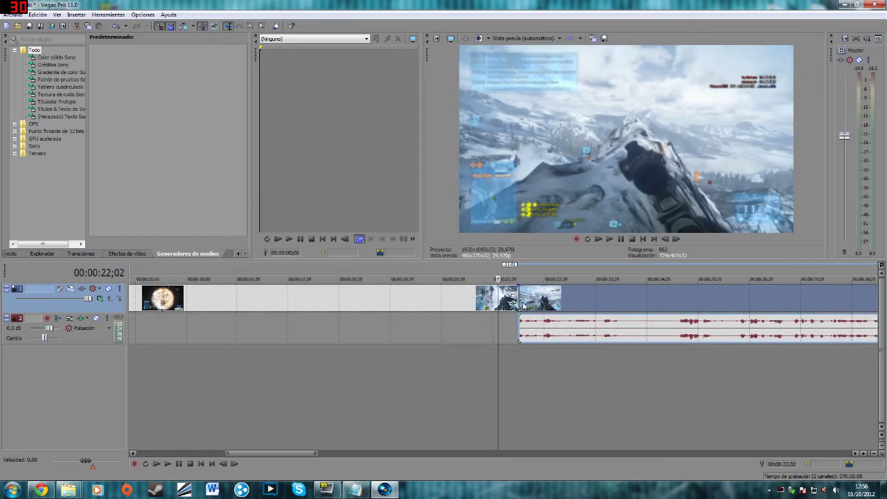
pyautogui.press('space')
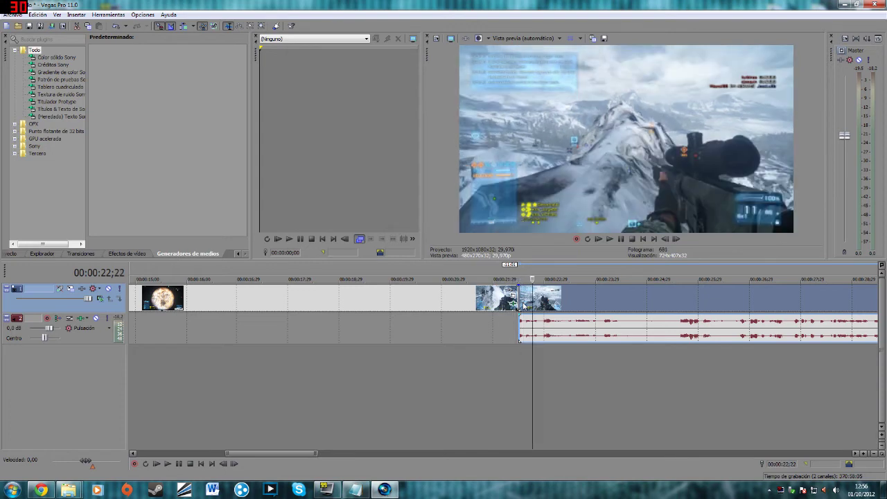
pyautogui.press('Left')
pyautogui.press('Left')
pyautogui.press('Left')
pyautogui.press('Left')
pyautogui.press('Left')
pyautogui.press('Left')
pyautogui.press('Left')
pyautogui.press('Left')
pyautogui.press('Left')
pyautogui.press('Right')
pyautogui.press('Right')
pyautogui.press('Right')
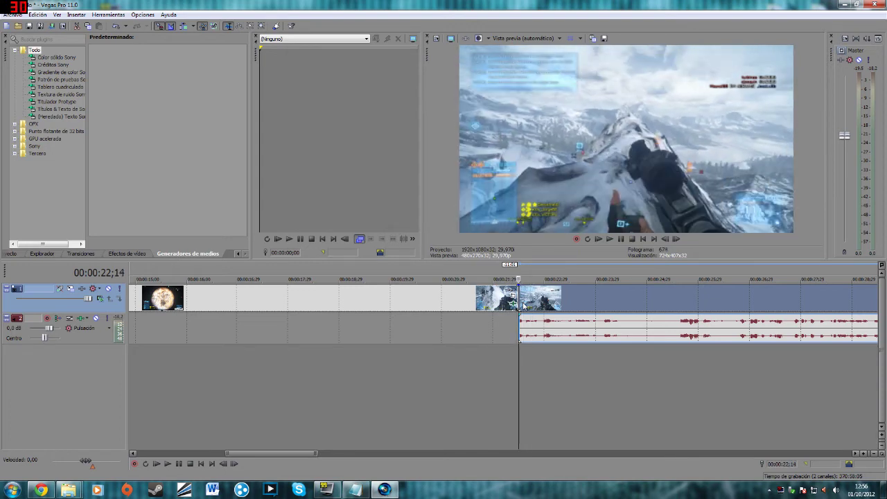
pyautogui.press('Left')
pyautogui.press('Left')
pyautogui.press('Left')
pyautogui.press('Left')
pyautogui.press('Left')
pyautogui.press('Left')
pyautogui.press('Left')
pyautogui.press('Left')
pyautogui.press('Left')
pyautogui.press('Left')
pyautogui.press('Left')
pyautogui.press('Left')
pyautogui.press('Left')
pyautogui.press('Left')
pyautogui.press('Left')
pyautogui.press('Left')
pyautogui.press('Left')
pyautogui.press('Left')
pyautogui.press('Left')
pyautogui.press('Left')
pyautogui.press('Left')
pyautogui.press('Left')
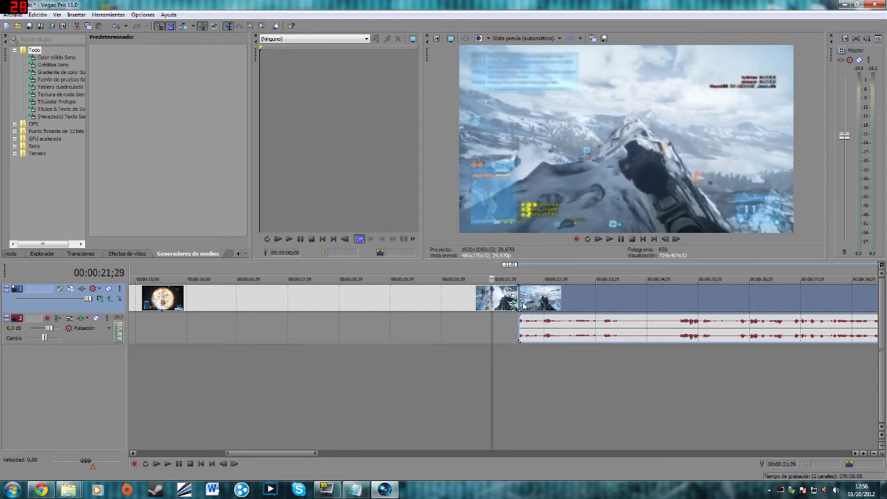
pyautogui.press('Right')
pyautogui.press('Right')
pyautogui.press('Right')
pyautogui.press('Right')
pyautogui.press('Right')
pyautogui.press('Right')
pyautogui.press('Right')
pyautogui.press('Right')
pyautogui.press('Right')
pyautogui.press('Right')
pyautogui.press('Right')
pyautogui.press('Right')
pyautogui.press('Right')
pyautogui.press('Right')
pyautogui.press('Right')
pyautogui.press('Right')
pyautogui.press('Right')
pyautogui.press('Right')
pyautogui.press('Right')
pyautogui.press('Right')
pyautogui.press('Right')
pyautogui.press('Right')
pyautogui.press('Right')
pyautogui.press('Right')
pyautogui.press('Right')
pyautogui.press('Right')
pyautogui.press('Right')
pyautogui.press('Right')
pyautogui.press('Right')
pyautogui.press('Right')
pyautogui.press('Right')
pyautogui.press('Right')
pyautogui.press('Right')
pyautogui.press('Right')
pyautogui.press('Right')
pyautogui.press('Right')
pyautogui.press('Right')
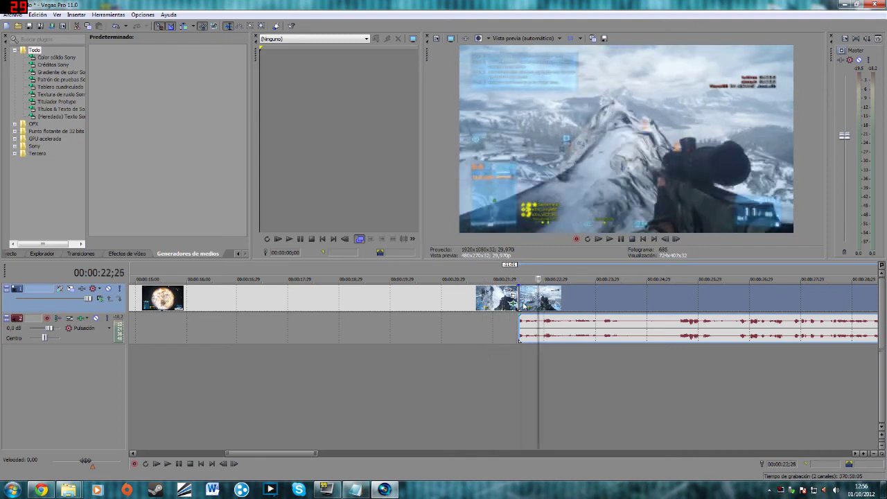
pyautogui.press('Left')
pyautogui.press('Left')
pyautogui.press('Left')
pyautogui.press('Left')
pyautogui.press('Left')
pyautogui.press('Left')
pyautogui.press('Left')
pyautogui.press('Left')
pyautogui.press('Left')
pyautogui.press('Left')
pyautogui.press('Left')
pyautogui.press('Left')
pyautogui.press('Left')
pyautogui.press('Left')
pyautogui.press('Left')
pyautogui.press('Left')
pyautogui.press('Left')
pyautogui.press('Left')
pyautogui.press('Left')
pyautogui.press('Left')
pyautogui.press('Right')
pyautogui.press('Right')
pyautogui.press('Right')
pyautogui.press('Right')
pyautogui.press('Right')
pyautogui.press('Right')
pyautogui.press('Right')
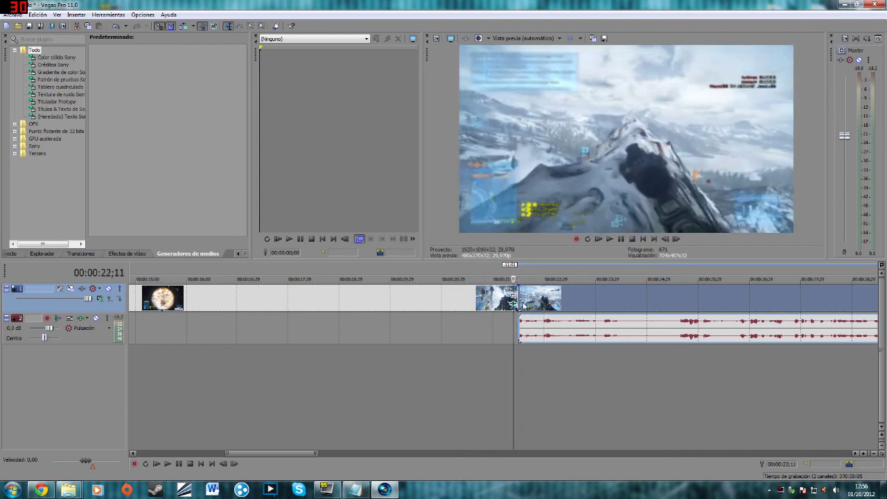
pyautogui.press('Left')
pyautogui.press('Left')
pyautogui.press('Left')
pyautogui.press('Left')
pyautogui.press('Left')
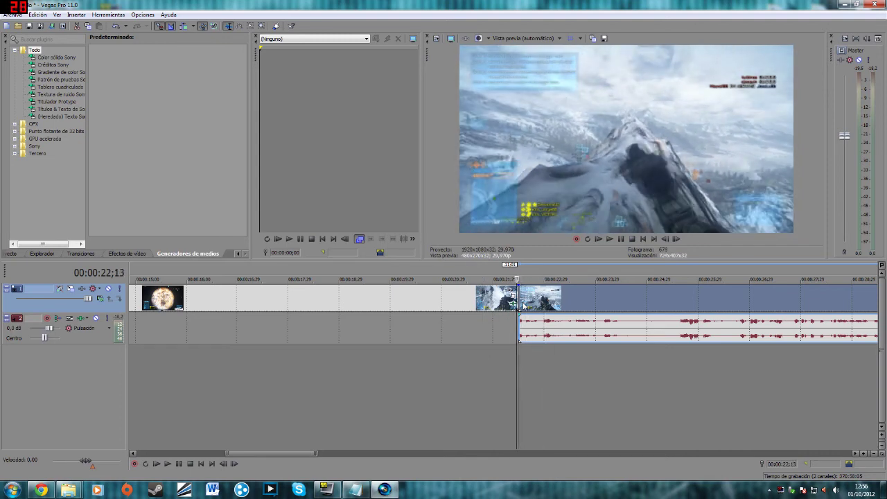
pyautogui.press('Right')
pyautogui.press('Right')
pyautogui.press('Right')
pyautogui.press('Right')
pyautogui.press('Right')
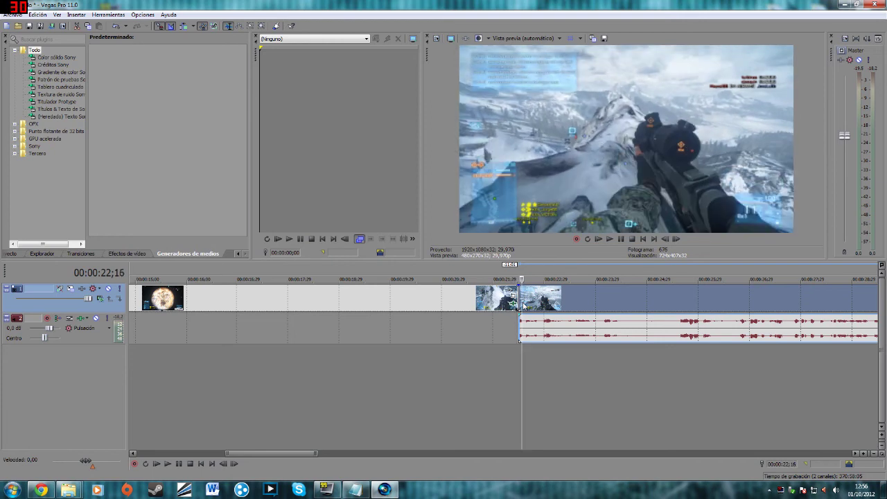
# Play back the slow-motion section from just before its start
pyautogui.scroll(-2, 478, 336)
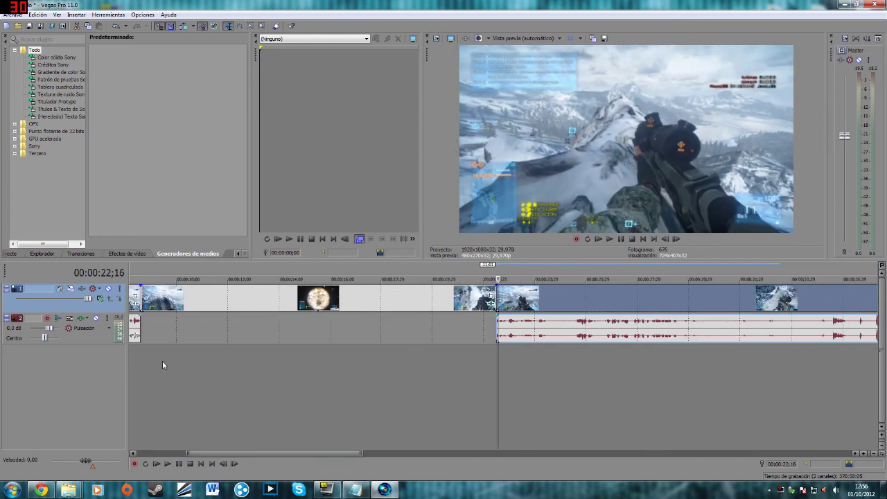
pyautogui.click(131, 359)
pyautogui.click(169, 463)
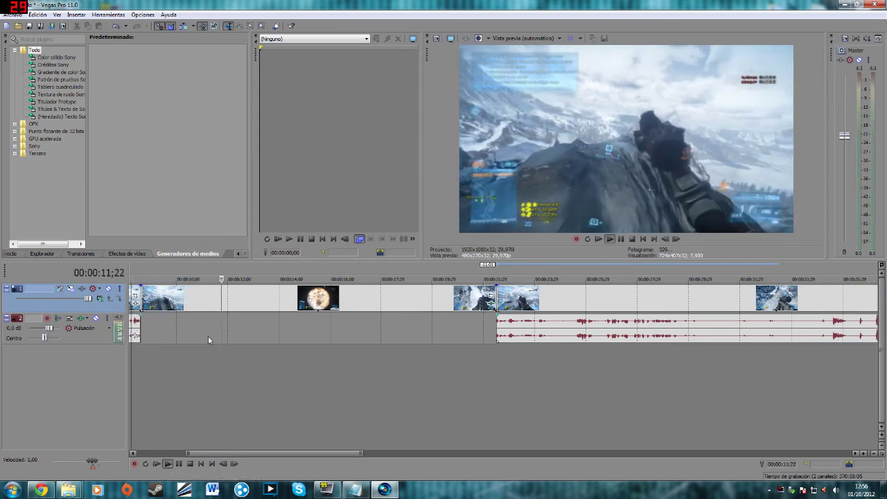
# Set the slow-motion video event's properties to disable resampling, accept them, and pause playback
pyautogui.click(246, 299)
pyautogui.rightClick(245, 300)
pyautogui.click(277, 292)
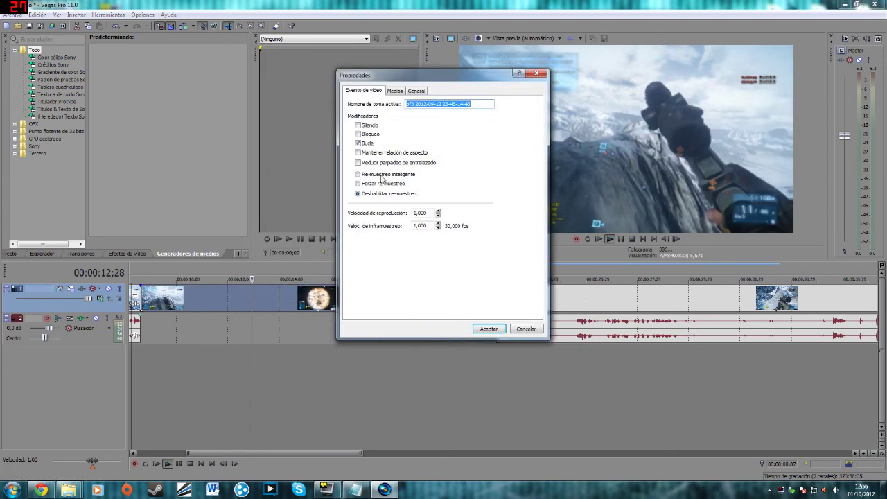
pyautogui.click(384, 194)
pyautogui.click(489, 327)
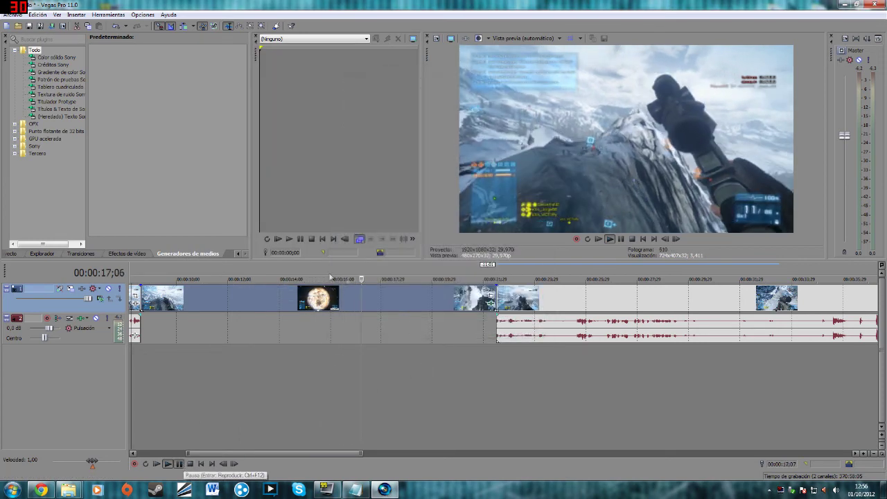
pyautogui.click(179, 464)
# Start rendering the project and set the output location to the Desktop with the file name Sin título.wmv
pyautogui.scroll(-2, 154, 388)
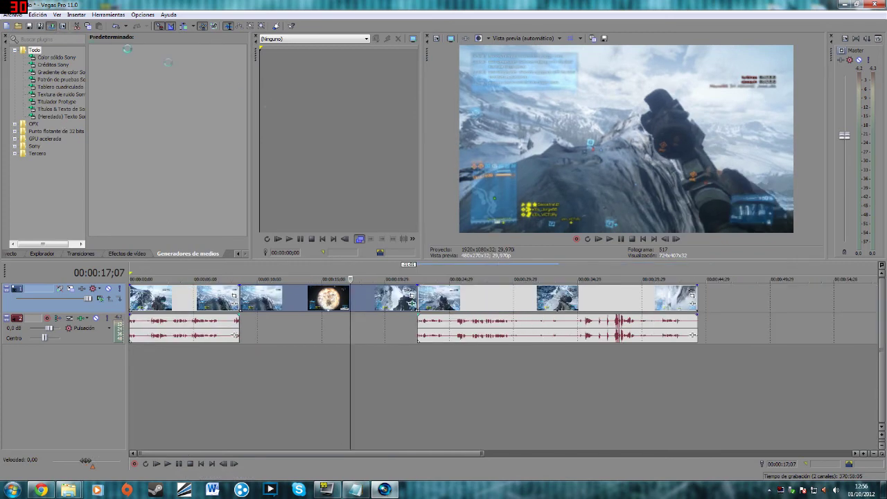
pyautogui.hotkey('ctrl', 'shift', 'm')
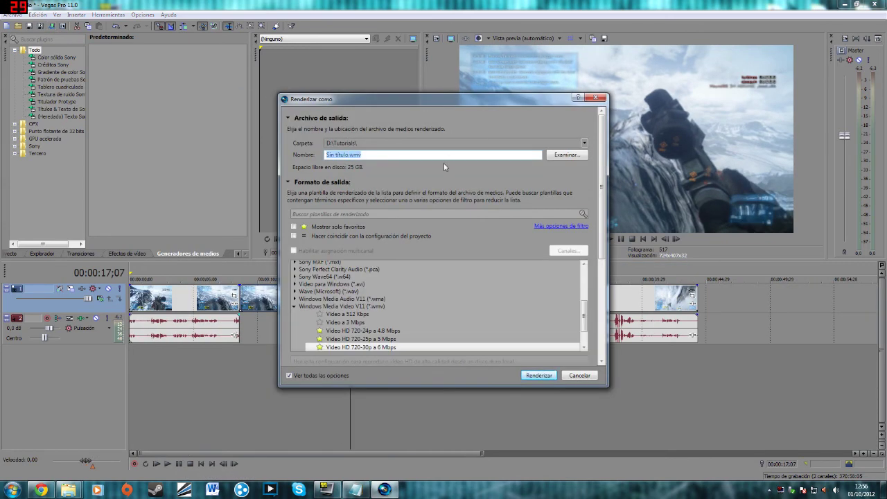
pyautogui.click(564, 155)
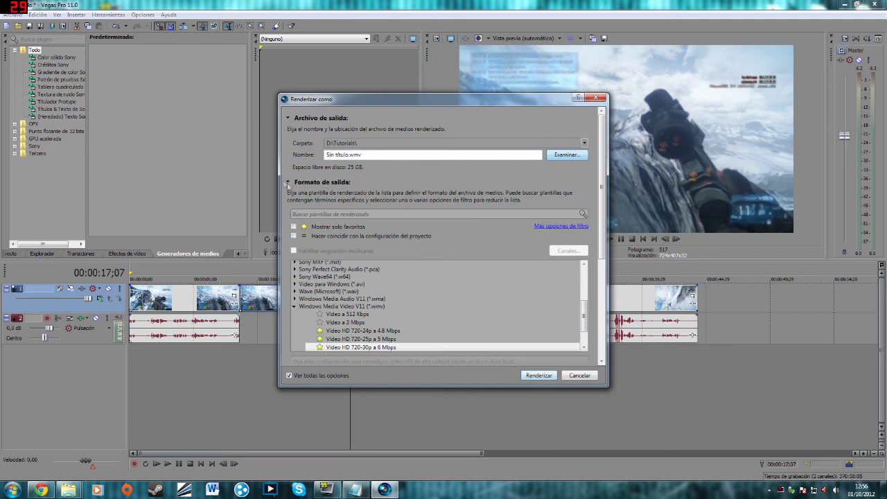
pyautogui.click(338, 166)
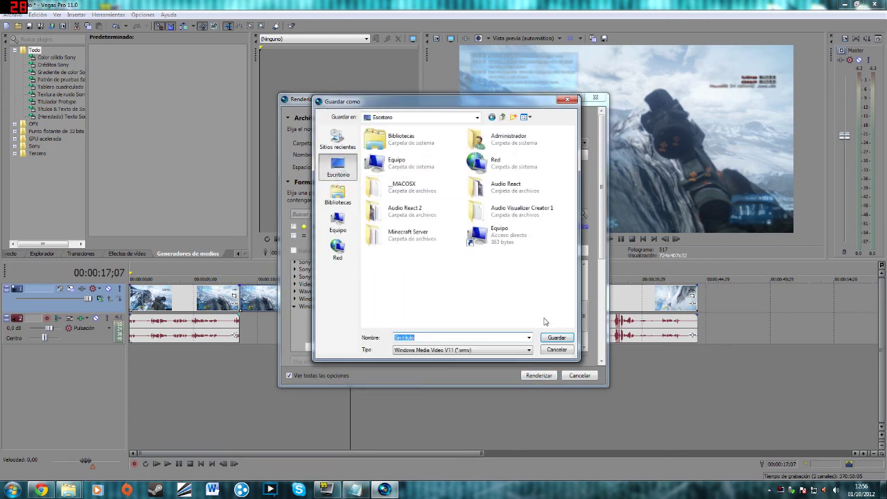
pyautogui.click(554, 341)
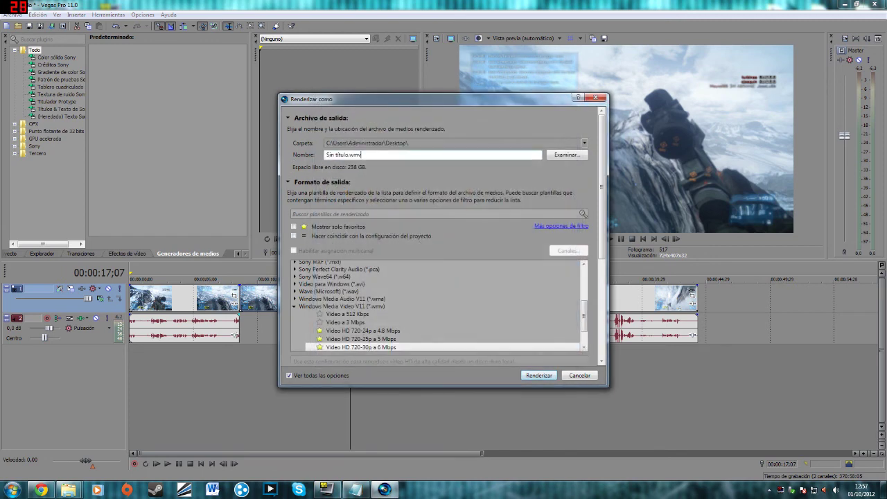
# Choose the Windows Media Video V11 template Vídeo HD 720-30p a 6 Mbps and start the render
pyautogui.scroll(-1, 350, 322)
pyautogui.click(351, 318)
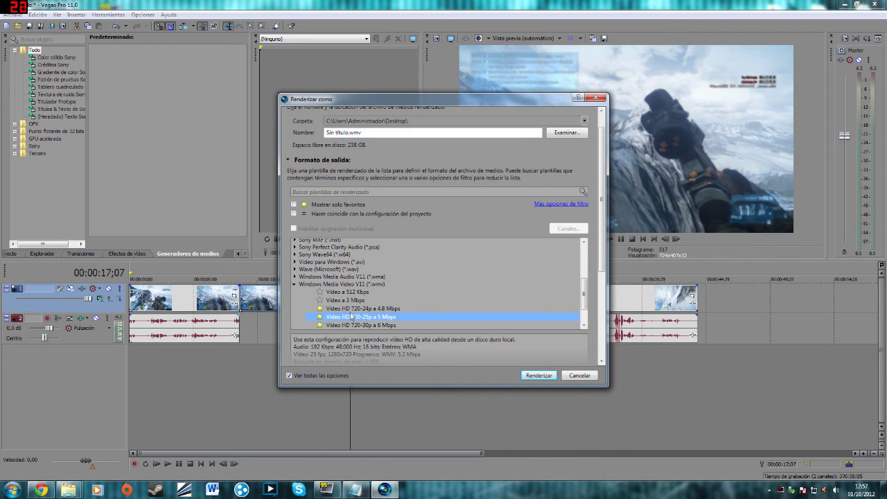
pyautogui.scroll(-1, 352, 314)
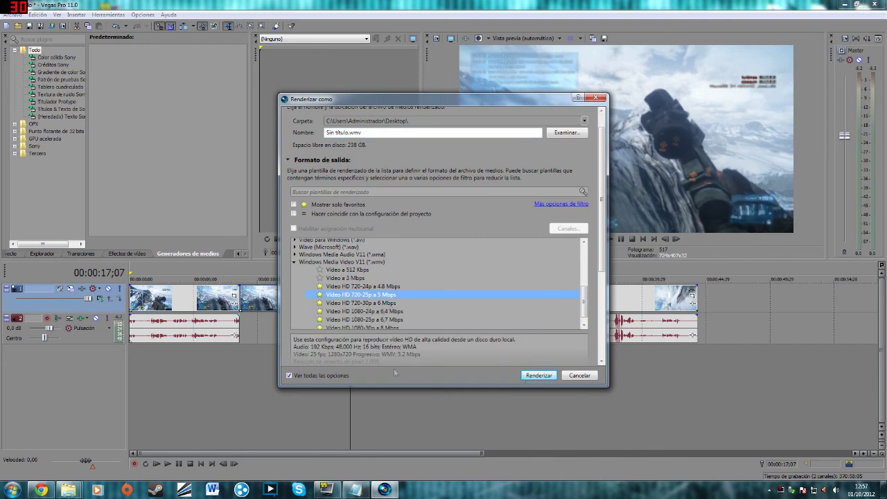
pyautogui.click(383, 303)
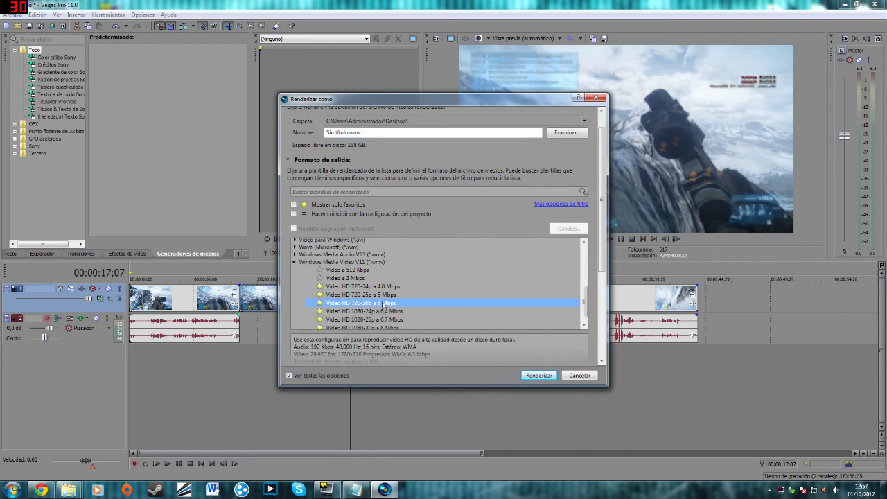
pyautogui.click(537, 375)
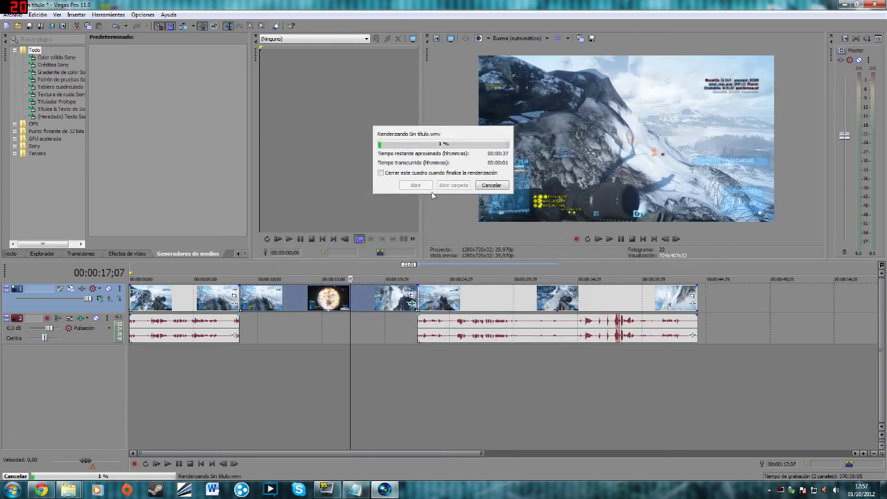